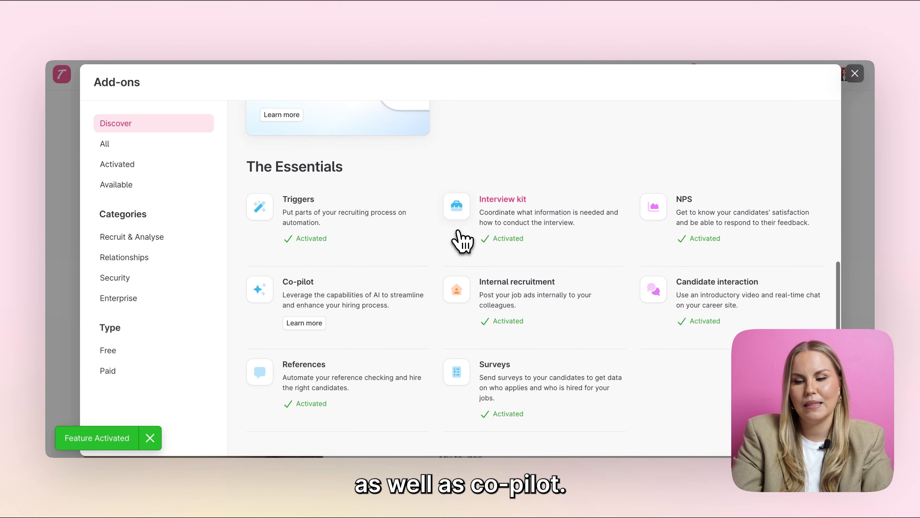
# Step: Activate the Co-pilot add-on and close the add-ons window
pyautogui.click(399, 301)
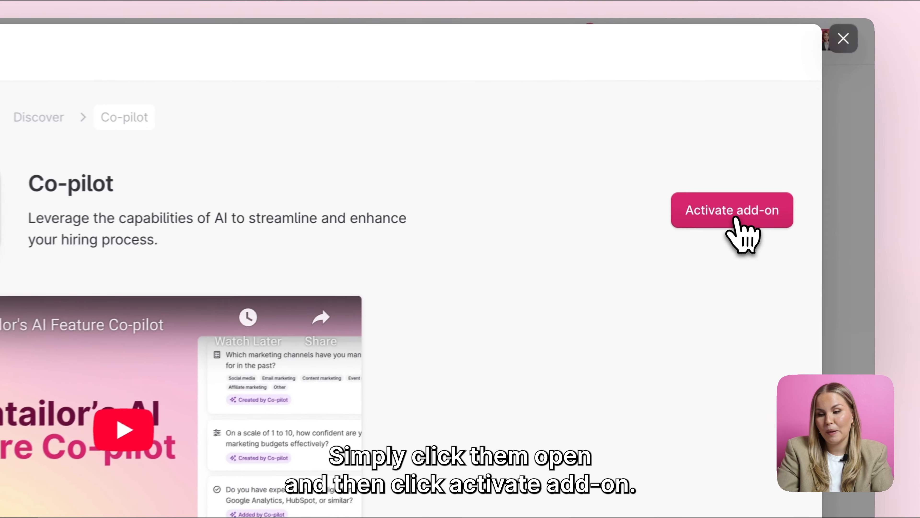
pyautogui.click(790, 184)
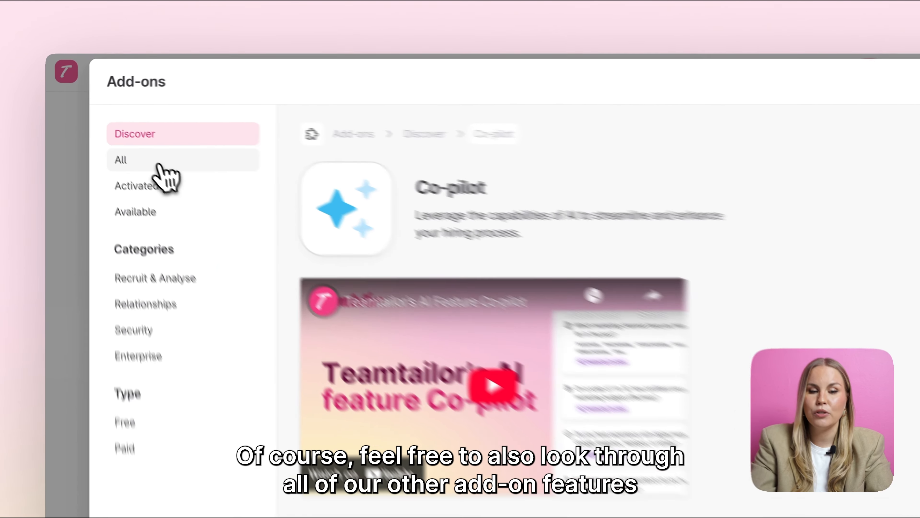
pyautogui.click(160, 165)
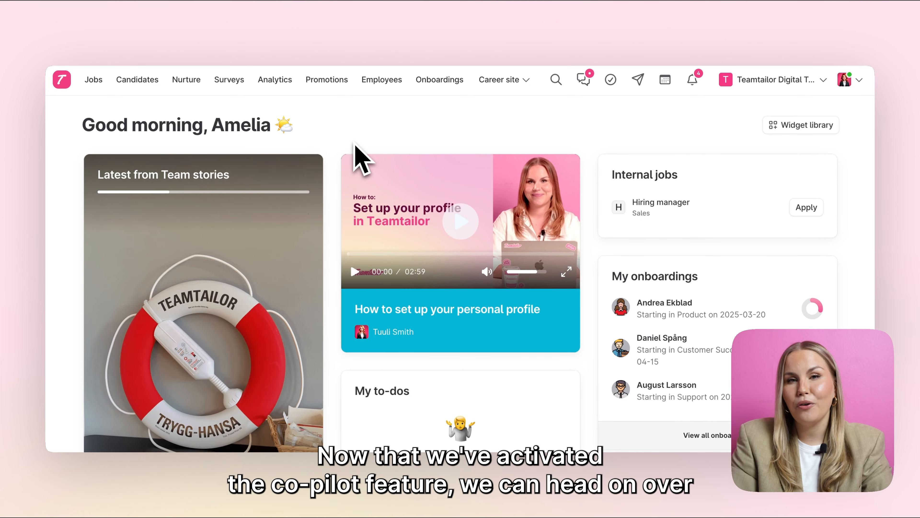
# Step: Open the Co-pilot settings under Recruitment in the company settings
pyautogui.click(788, 80)
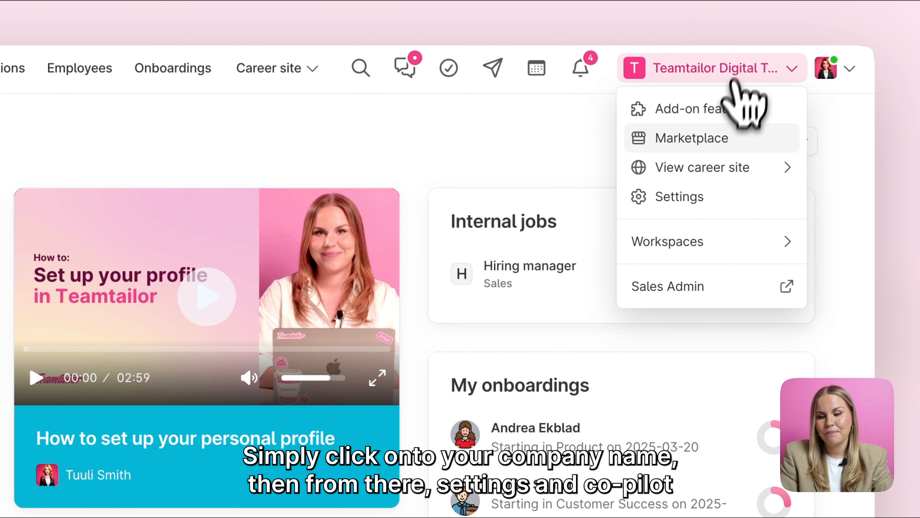
pyautogui.click(691, 197)
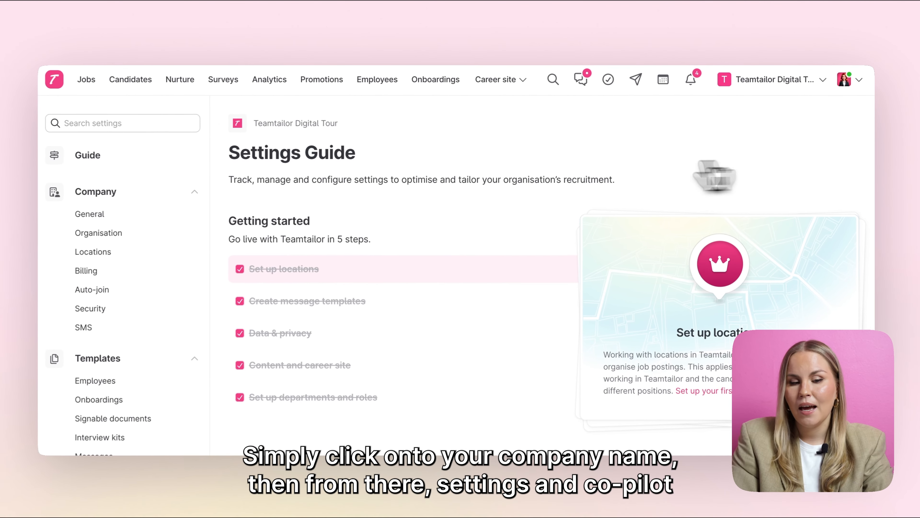
pyautogui.scroll(-8, 156, 308)
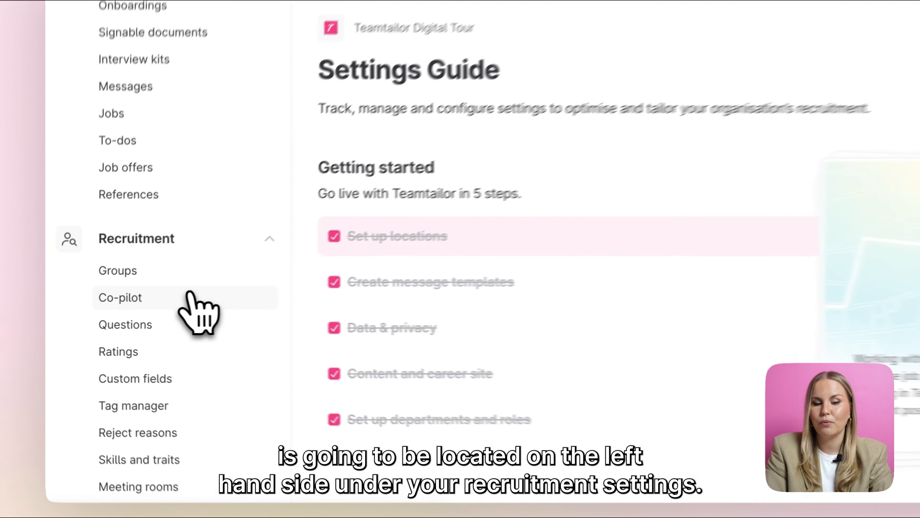
pyautogui.click(103, 320)
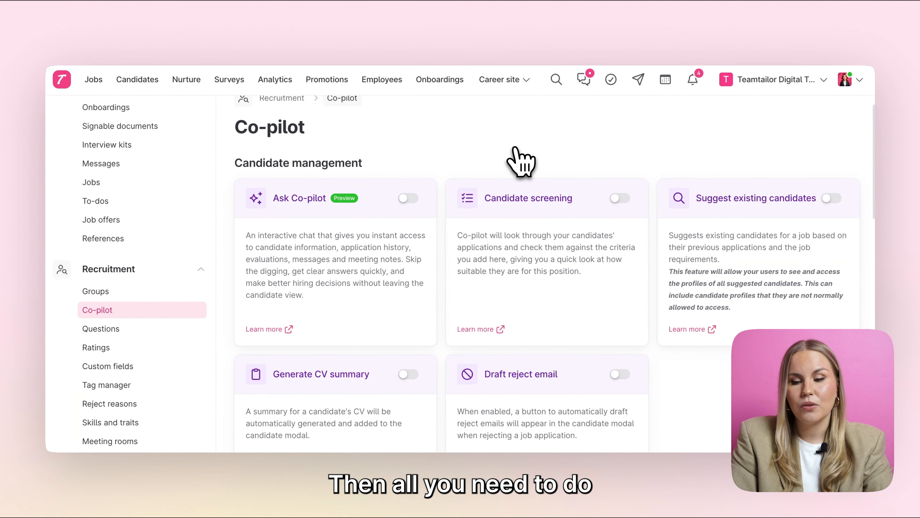
# Step: Enable the Candidate screening and Suggest existing candidates Co-pilot features
pyautogui.click(621, 199)
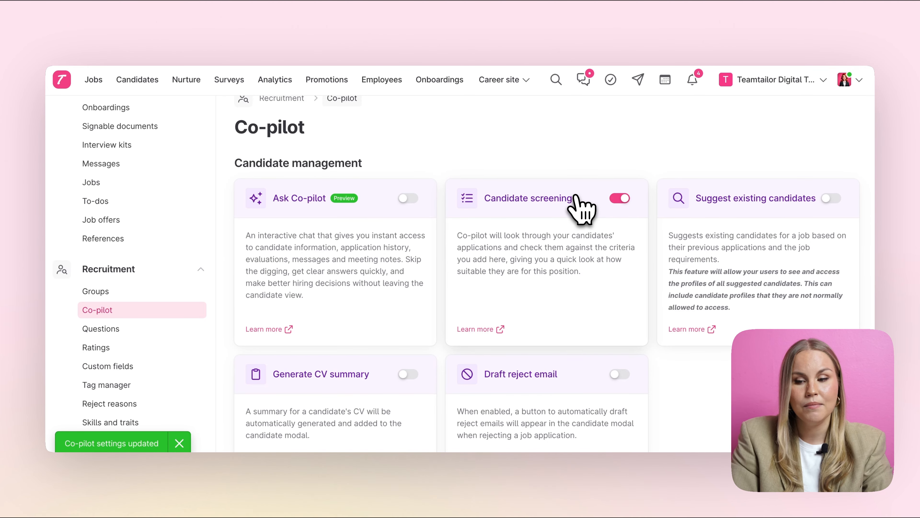
pyautogui.click(831, 203)
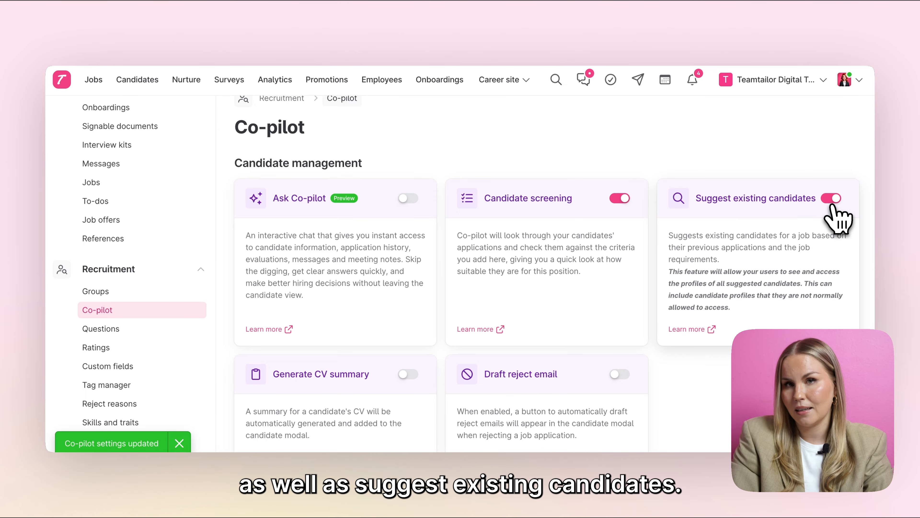
pyautogui.scroll(-2, 668, 181)
pyautogui.scroll(-6, 666, 180)
pyautogui.scroll(-4, 656, 228)
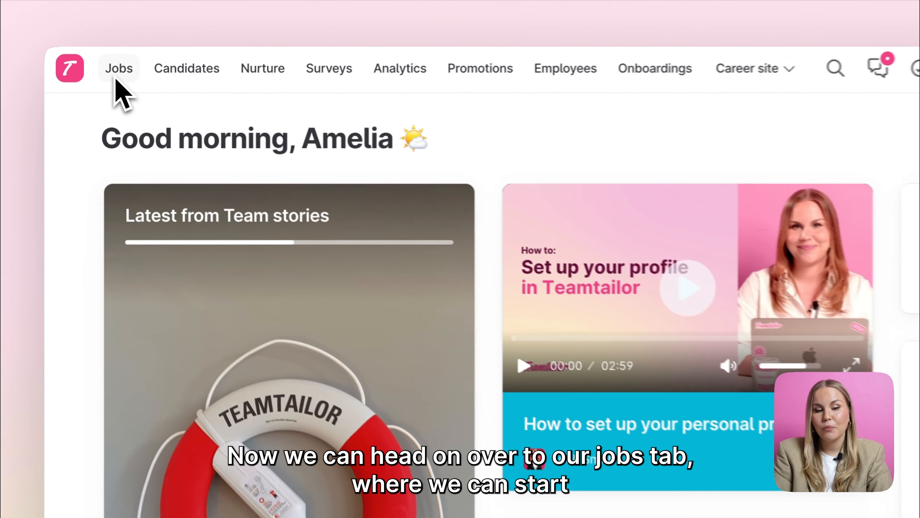
# Step: Open the Customer Success Manager job and show its stage triggers
pyautogui.click(92, 79)
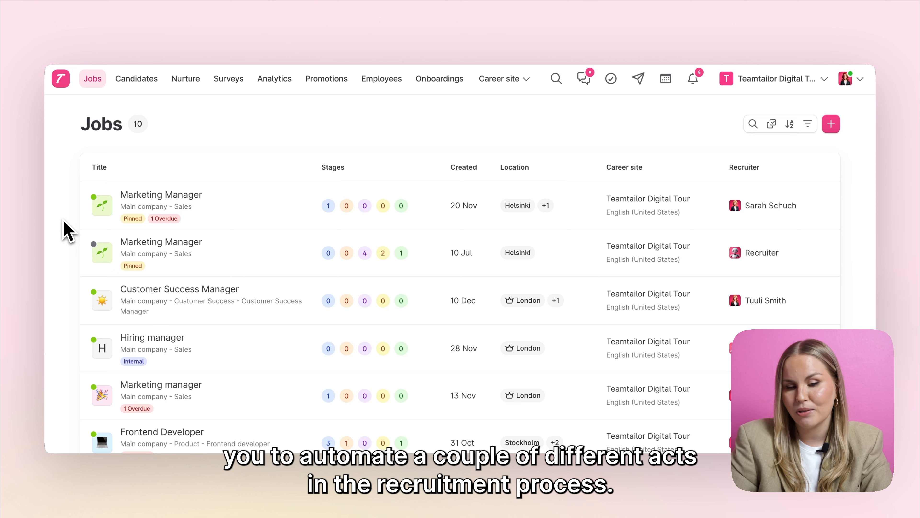
pyautogui.click(156, 292)
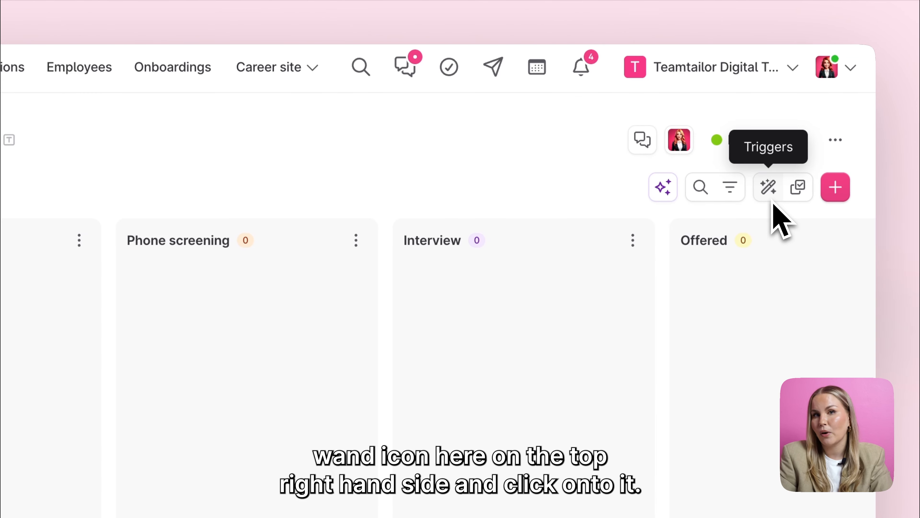
pyautogui.click(771, 192)
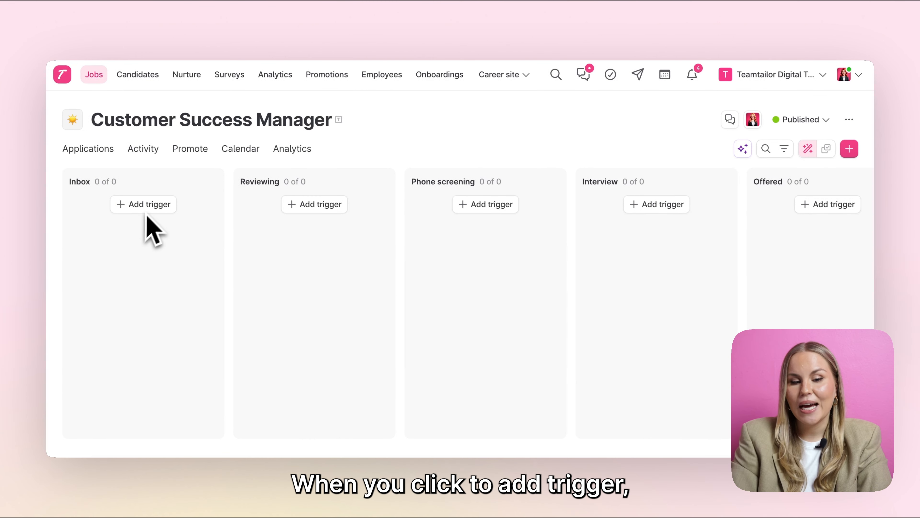
# Step: Add a Smart move question trigger to the Inbox stage that moves candidates to Reviewing
pyautogui.click(146, 210)
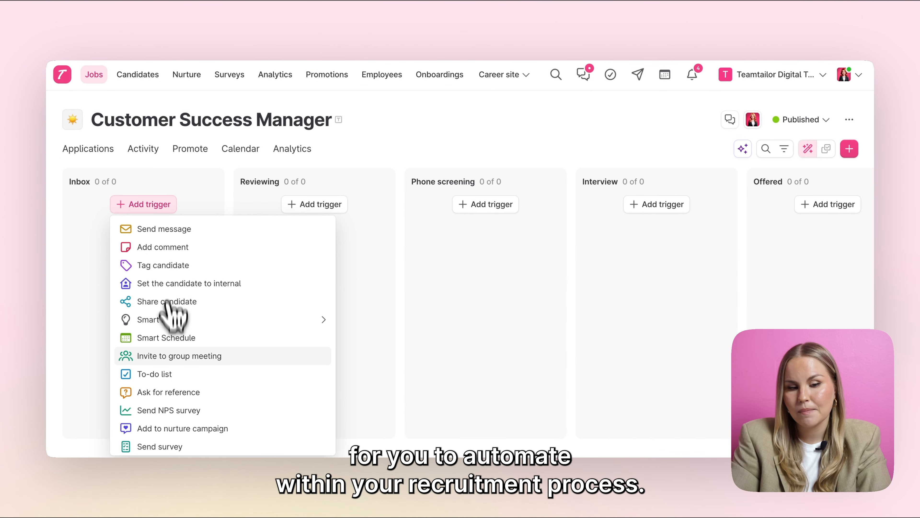
pyautogui.scroll(-2, 175, 357)
pyautogui.scroll(2, 167, 350)
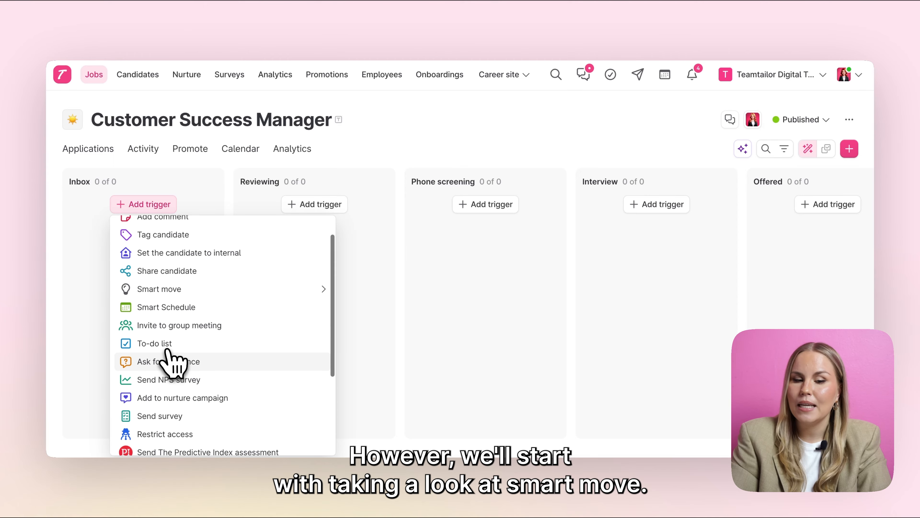
pyautogui.moveTo(153, 322)
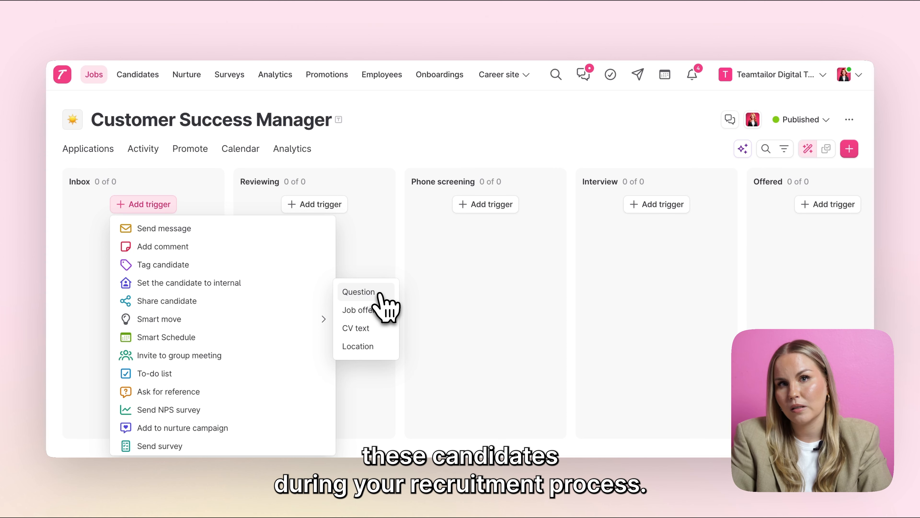
pyautogui.click(379, 294)
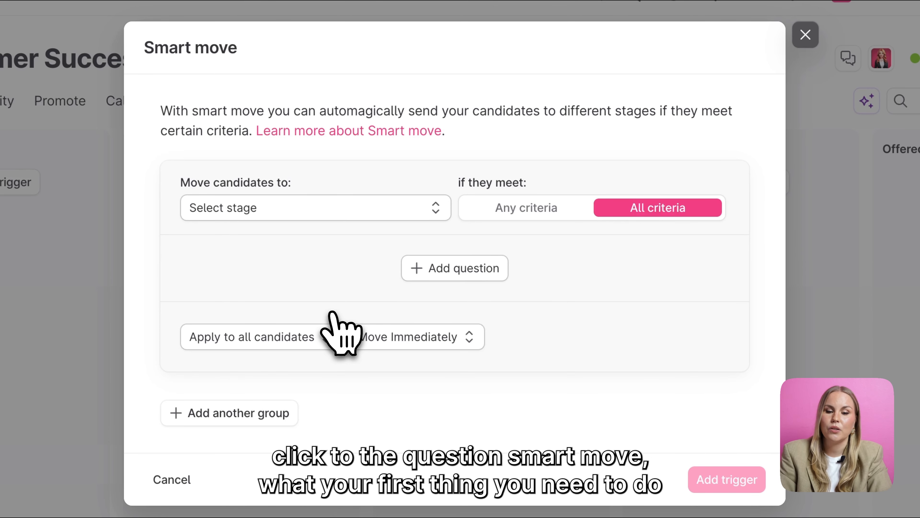
pyautogui.click(302, 215)
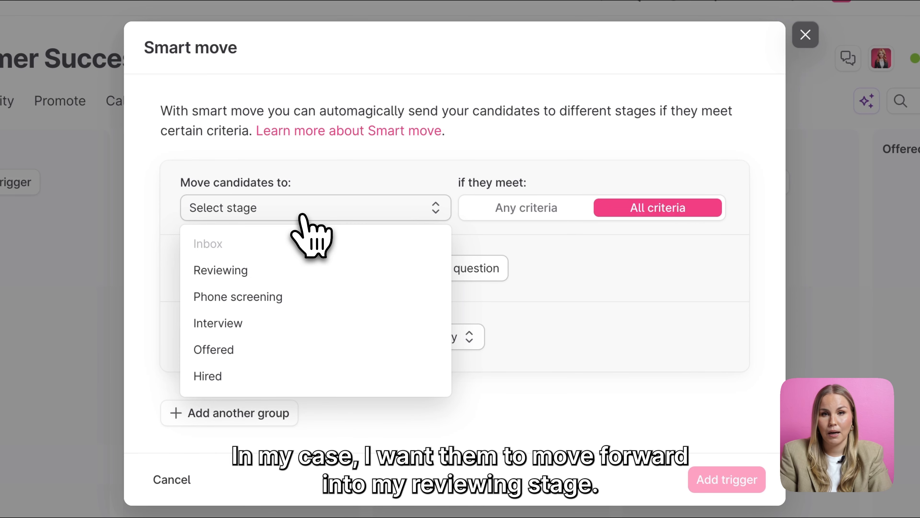
pyautogui.click(256, 270)
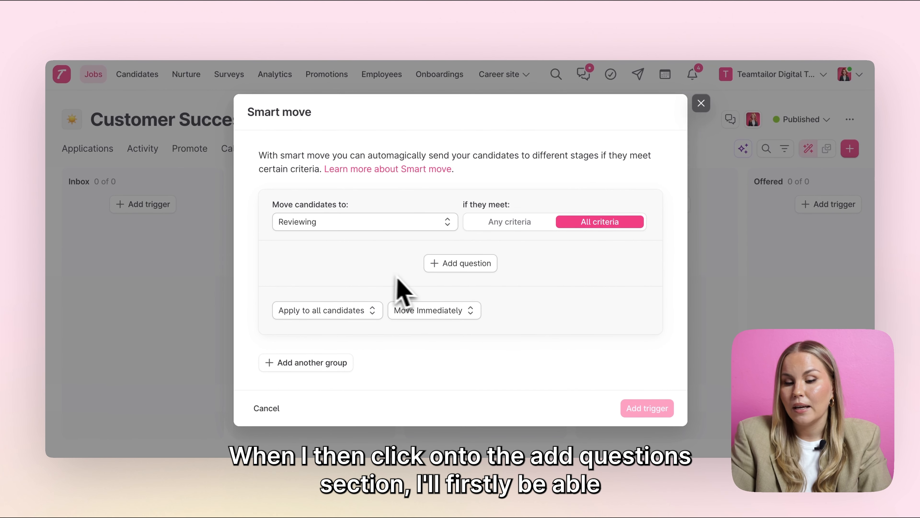
# Step: Require a Yes to 'Have you managed your own customer portfolio before?', match any criteria, and add the trigger
pyautogui.click(455, 264)
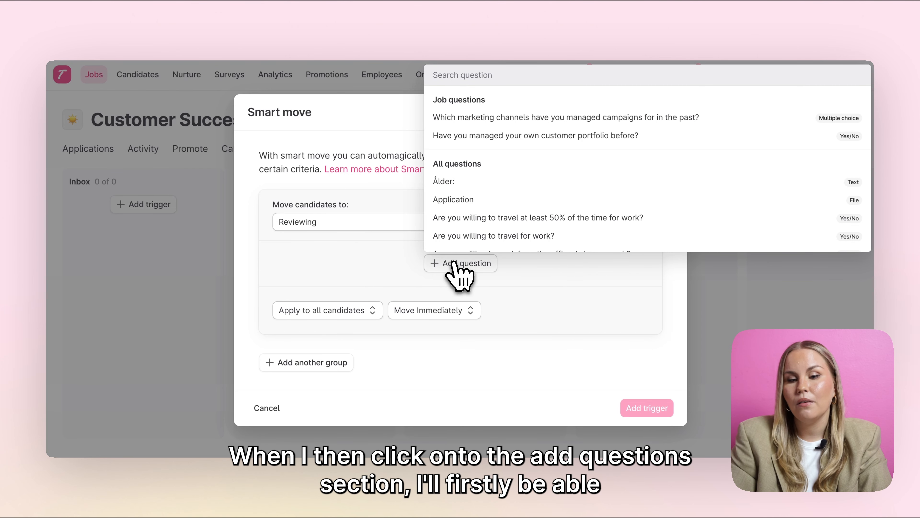
pyautogui.click(465, 134)
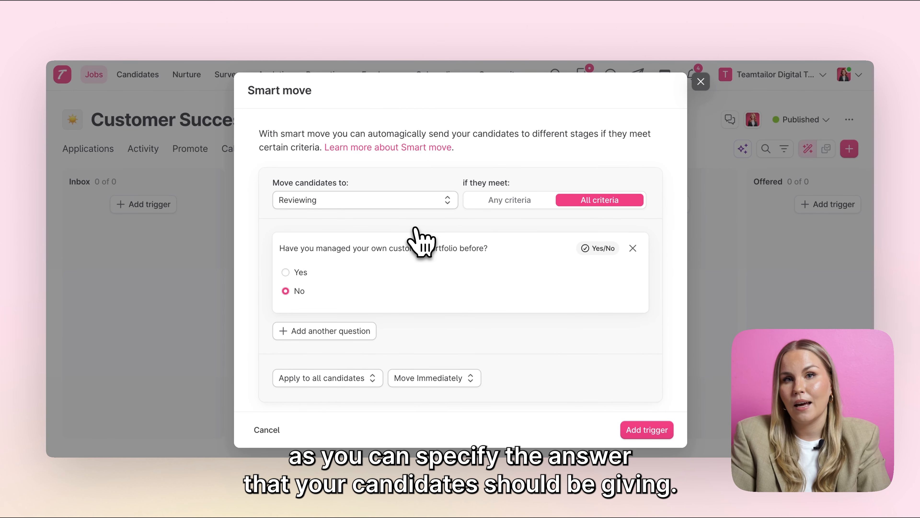
pyautogui.click(291, 278)
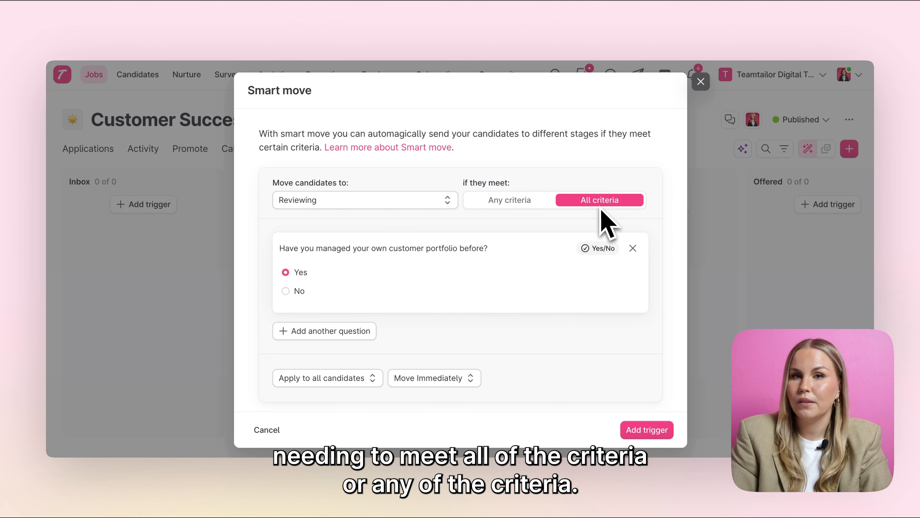
pyautogui.click(519, 202)
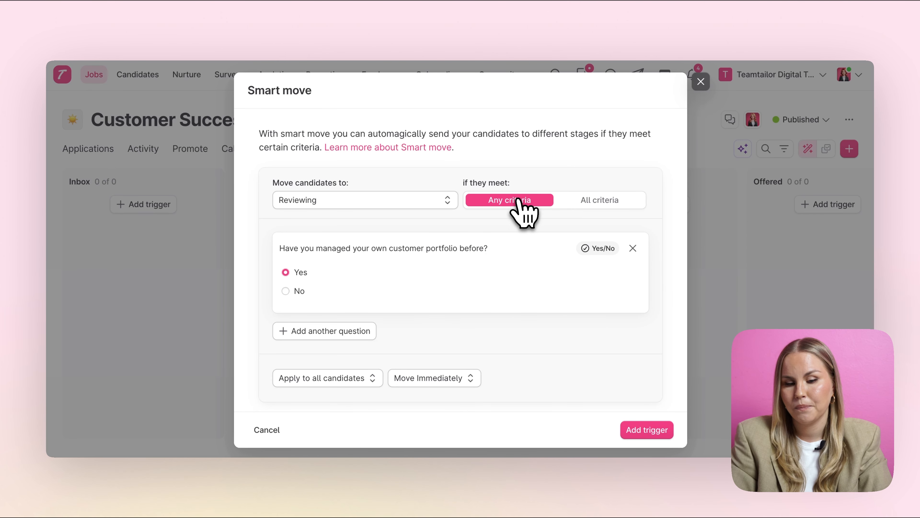
pyautogui.scroll(-3, 513, 335)
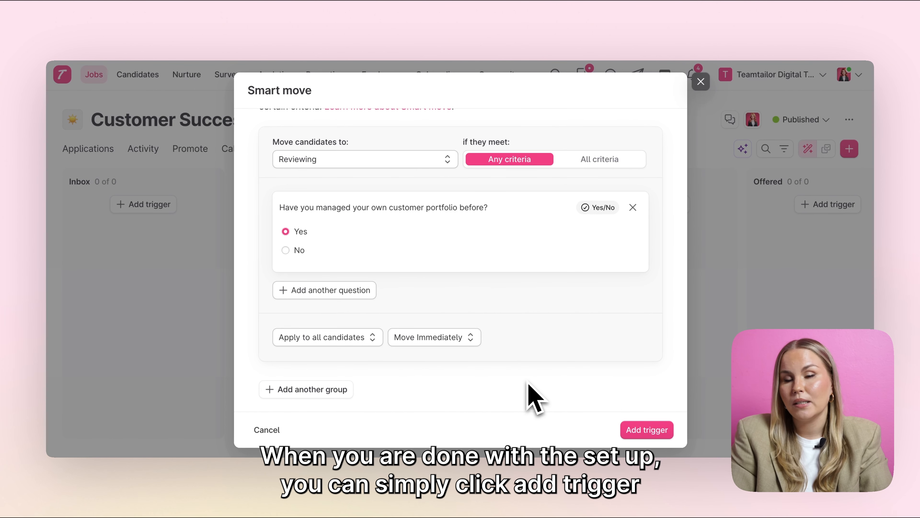
pyautogui.click(646, 431)
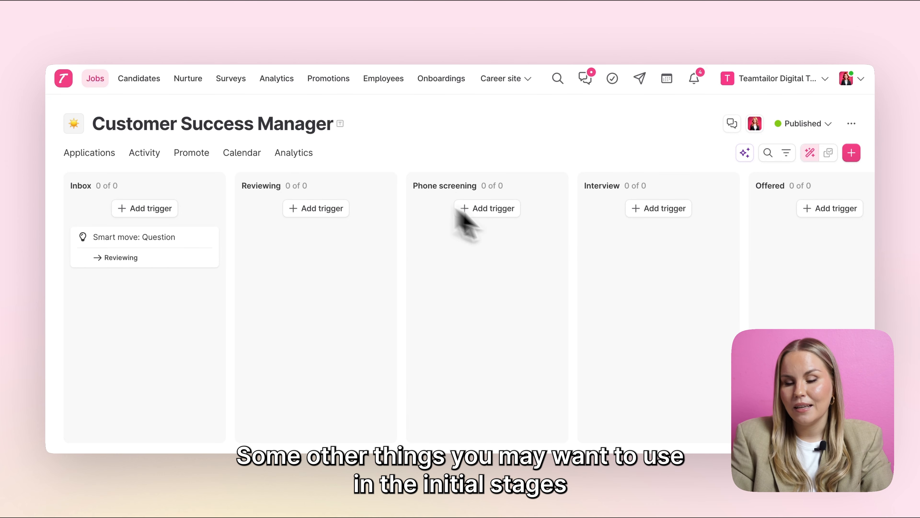
# Step: Set the Inbox stage's guide time to 3 days
pyautogui.click(809, 155)
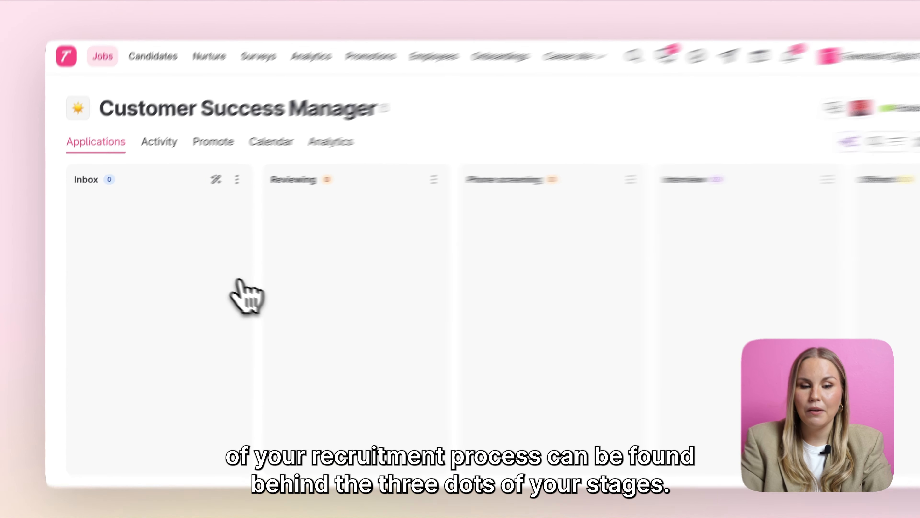
pyautogui.click(212, 185)
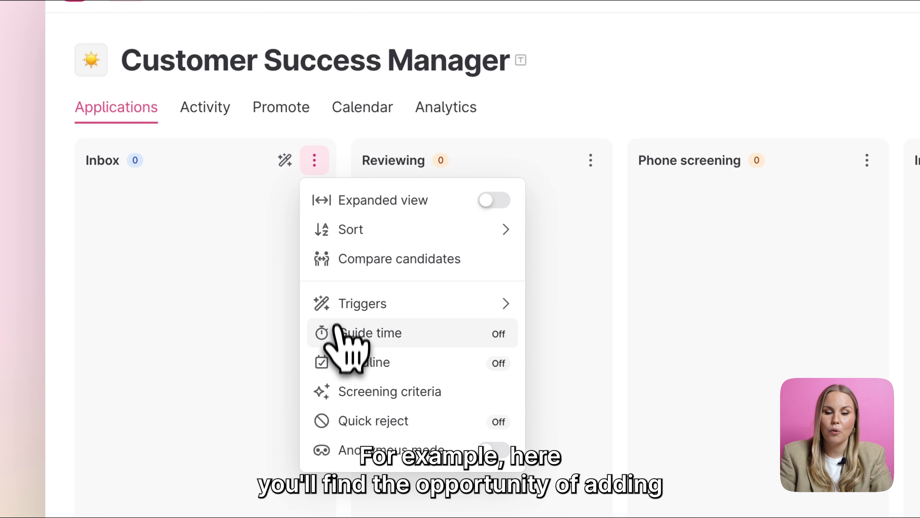
pyautogui.click(336, 340)
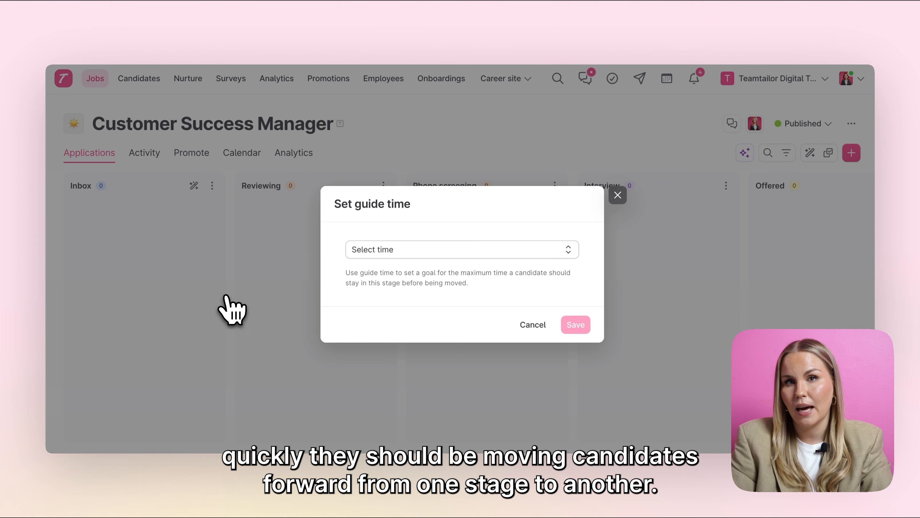
pyautogui.click(399, 254)
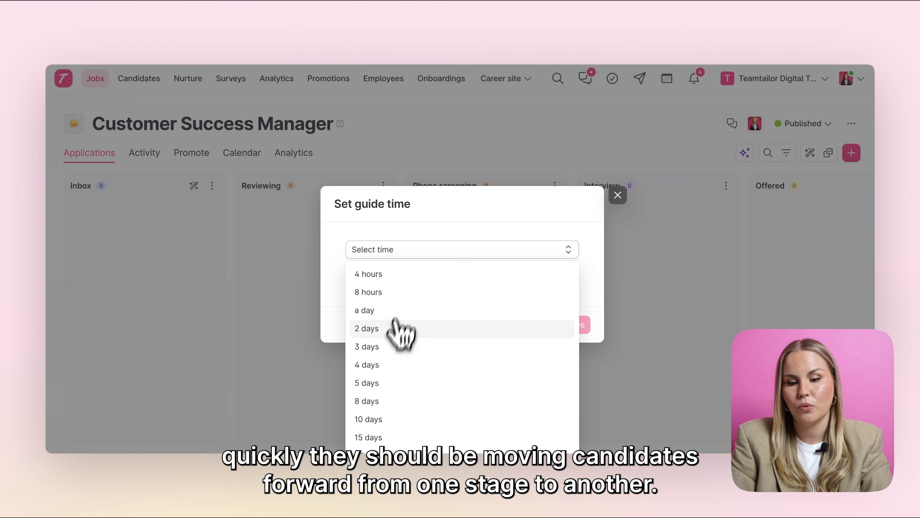
pyautogui.click(389, 347)
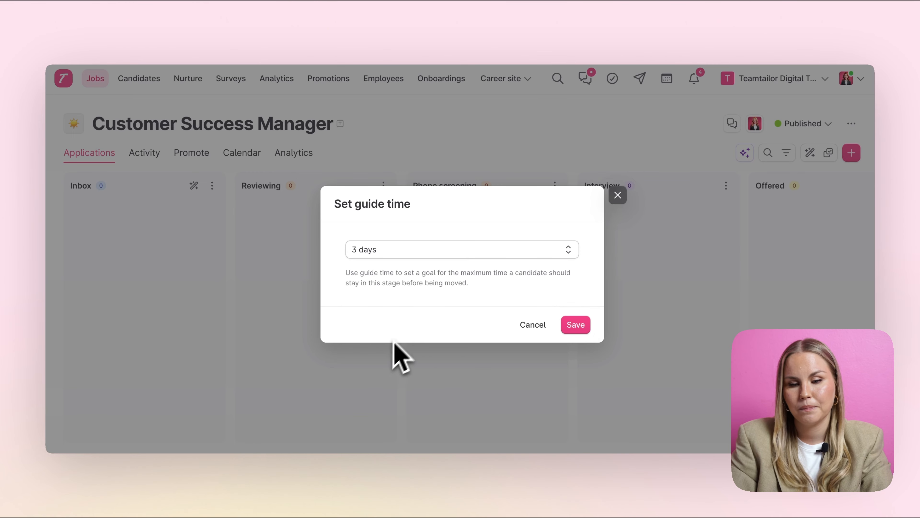
pyautogui.click(574, 325)
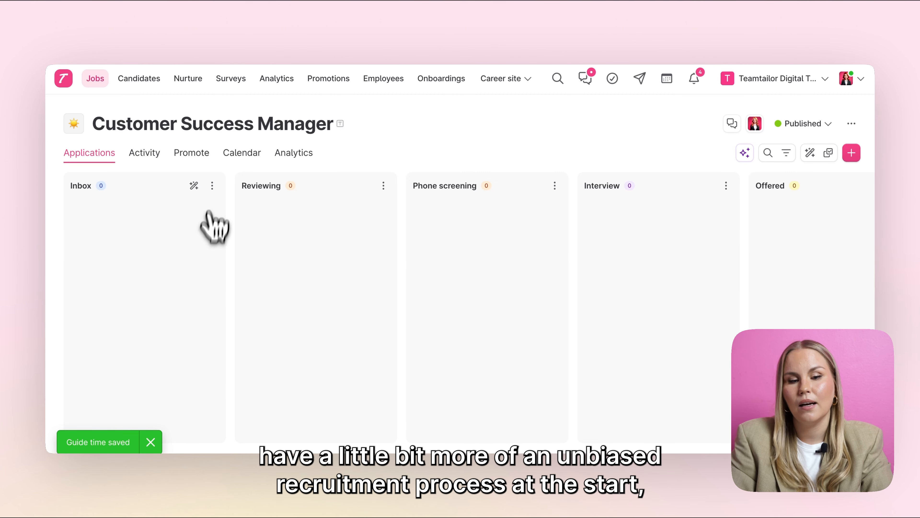
# Step: Open the Inbox stage's screening criteria and add a criterion titled 'Fluent in English'
pyautogui.click(212, 186)
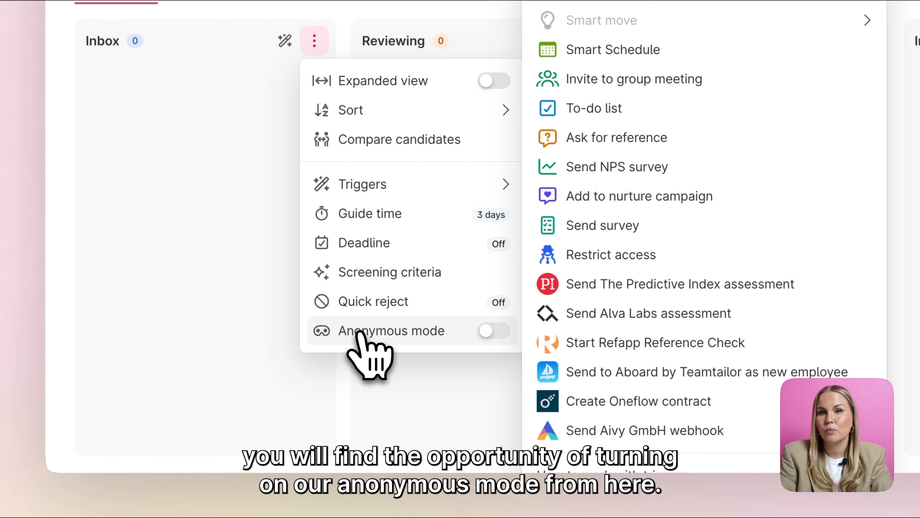
pyautogui.click(358, 333)
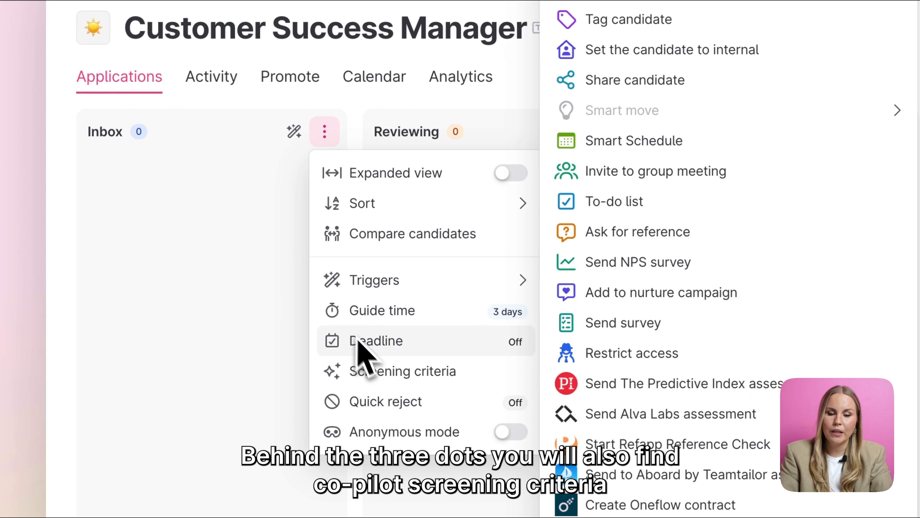
pyautogui.click(376, 377)
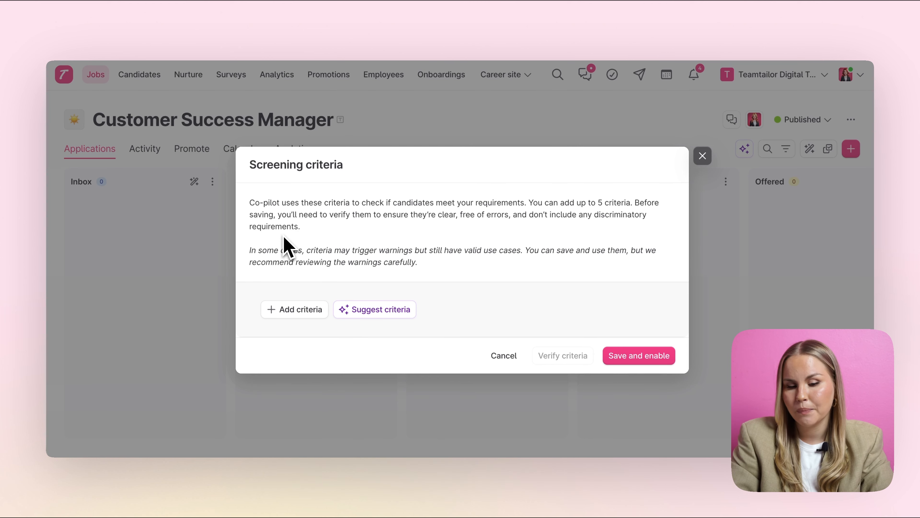
pyautogui.click(292, 314)
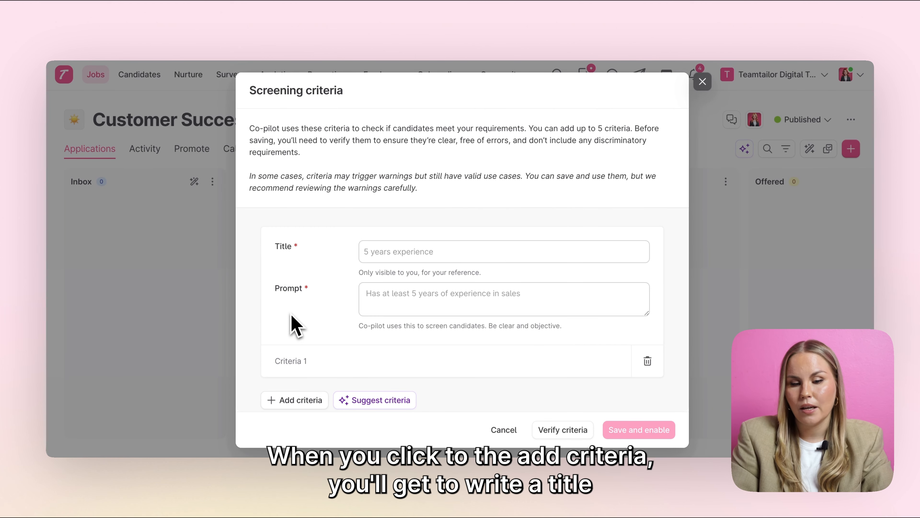
pyautogui.click(370, 255)
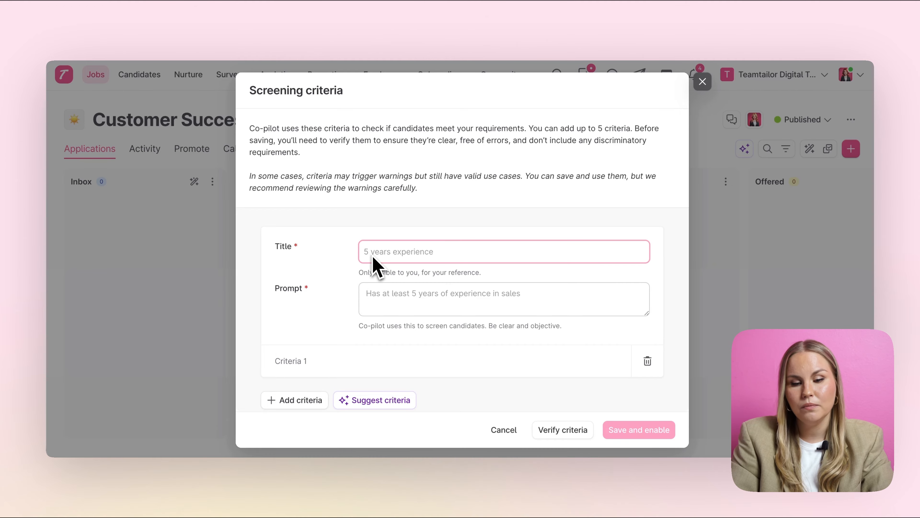
pyautogui.click(375, 311)
pyautogui.click(375, 261)
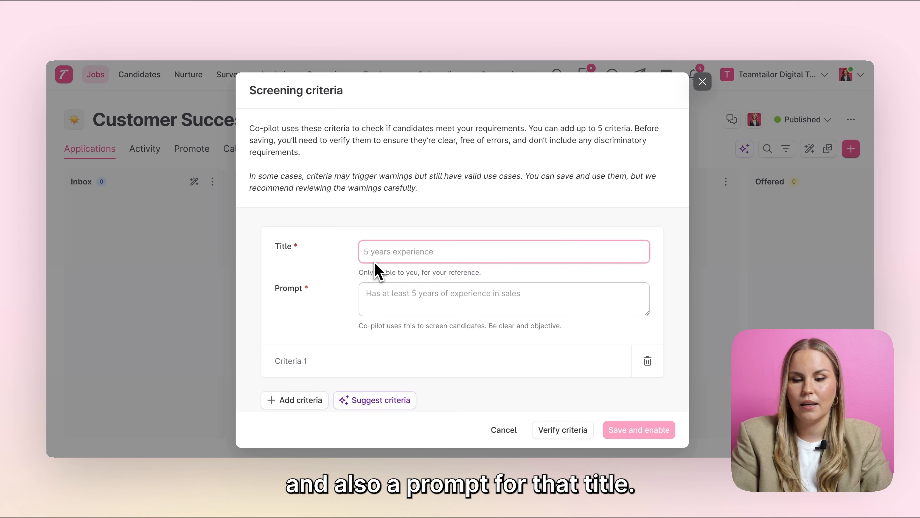
pyautogui.write('Fluent in Englus')
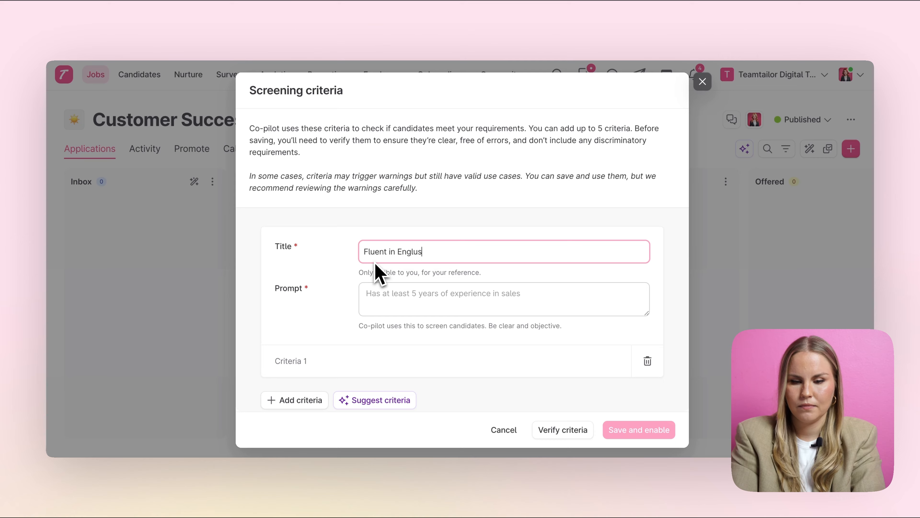
# Step: Enter the prompt 'Can speak and write English fluently', verify the criterion, and save and enable candidate screening
pyautogui.click(374, 298)
pyautogui.write('Can speak and write English fluently')
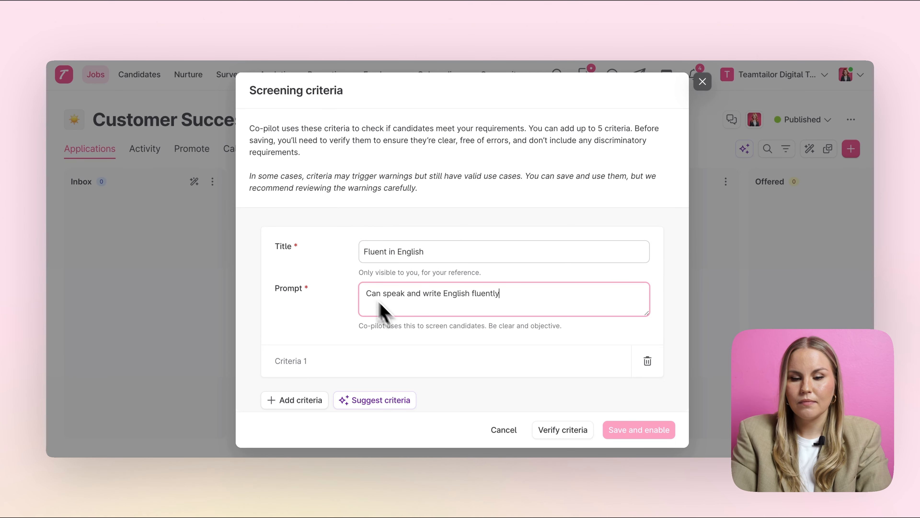
pyautogui.click(454, 376)
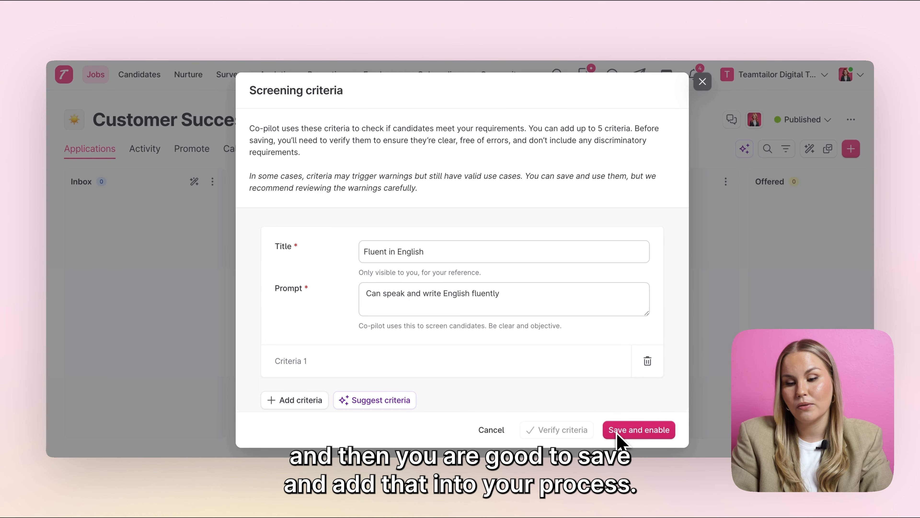
pyautogui.click(619, 436)
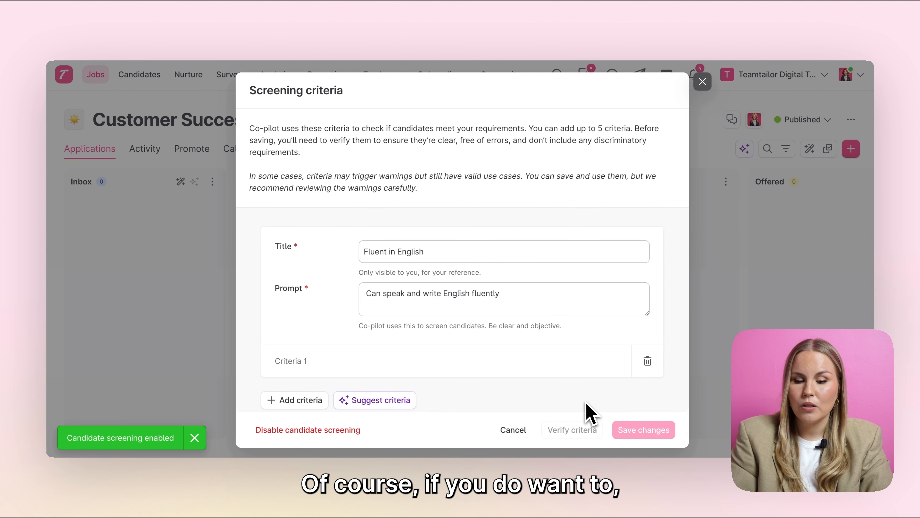
# Step: Let Co-pilot suggest candidates from the candidate bank and source the first two suggestions to the job
pyautogui.scroll(-1, 366, 394)
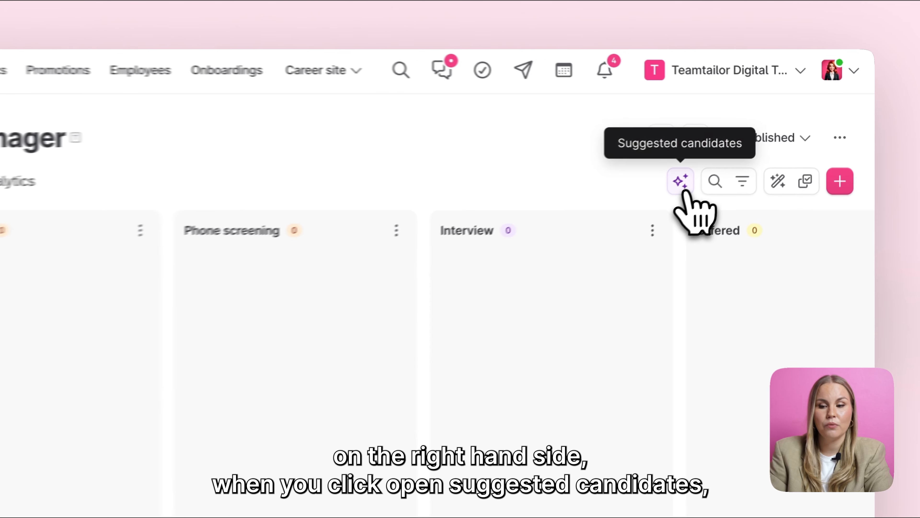
pyautogui.click(666, 192)
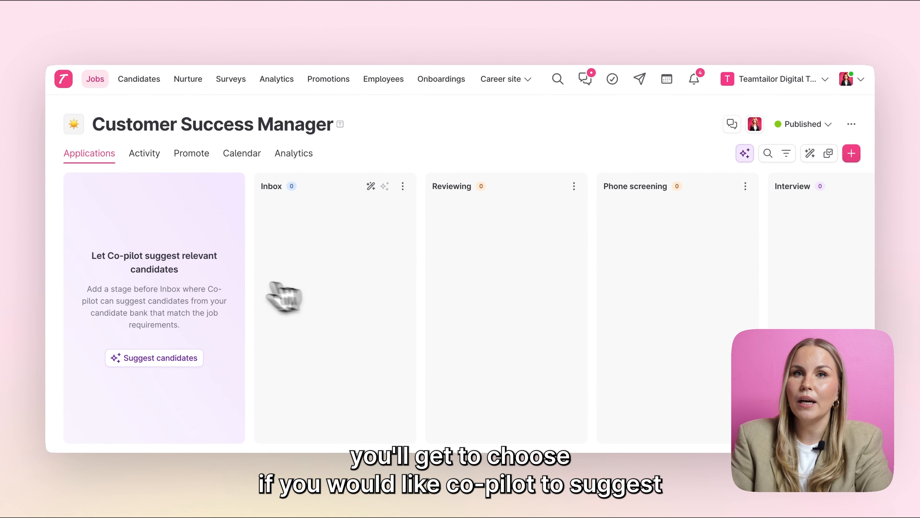
pyautogui.click(131, 357)
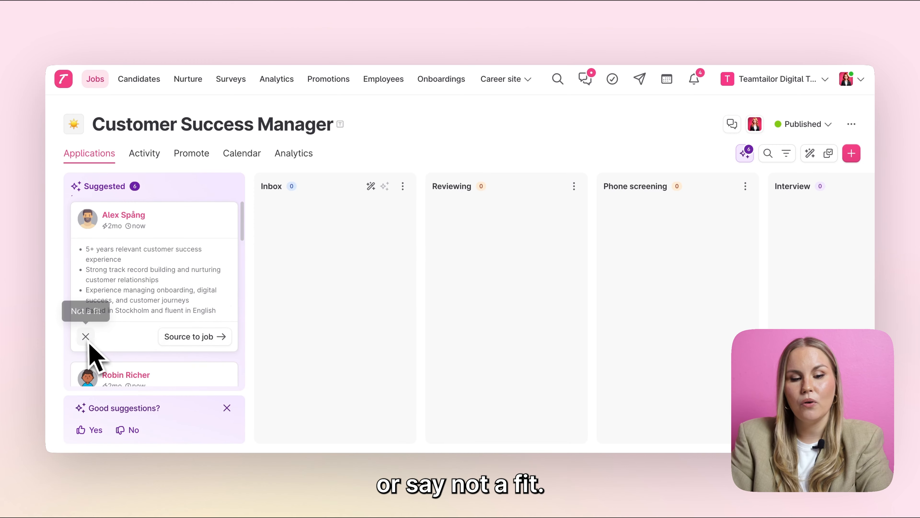
pyautogui.click(184, 367)
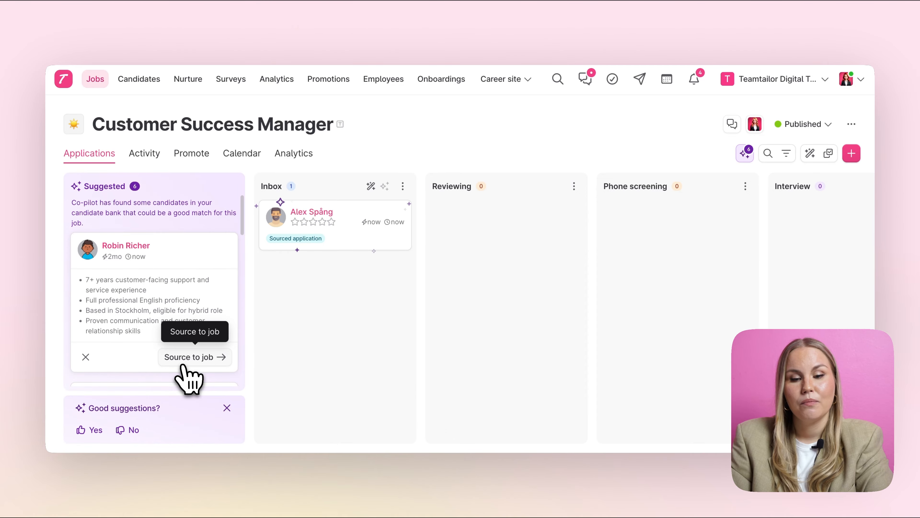
pyautogui.click(183, 366)
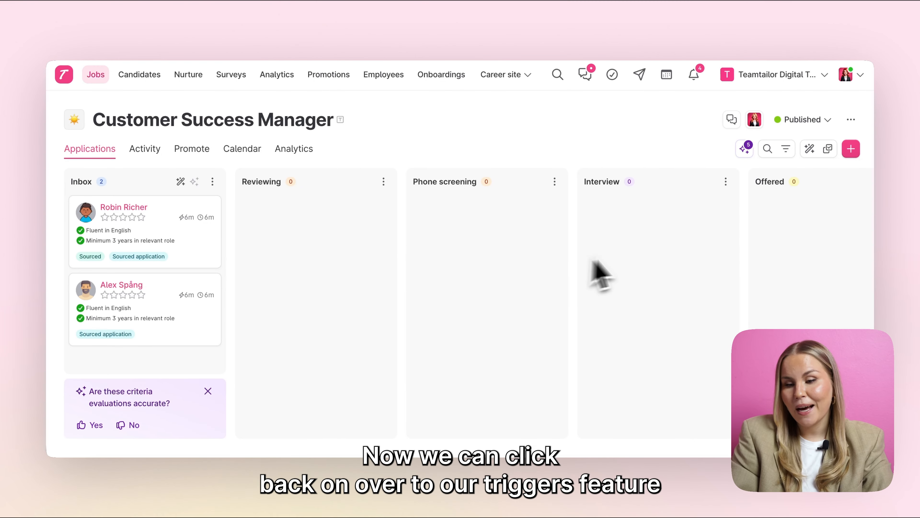
# Step: Add a Send message trigger to the Reviewing stage using the 'We would like to get to know you better! 🎉' template
pyautogui.click(774, 122)
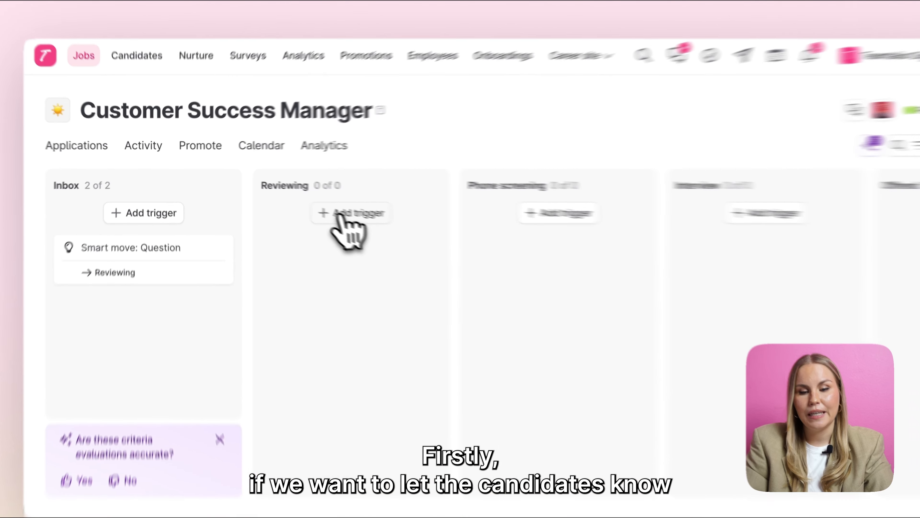
pyautogui.click(306, 204)
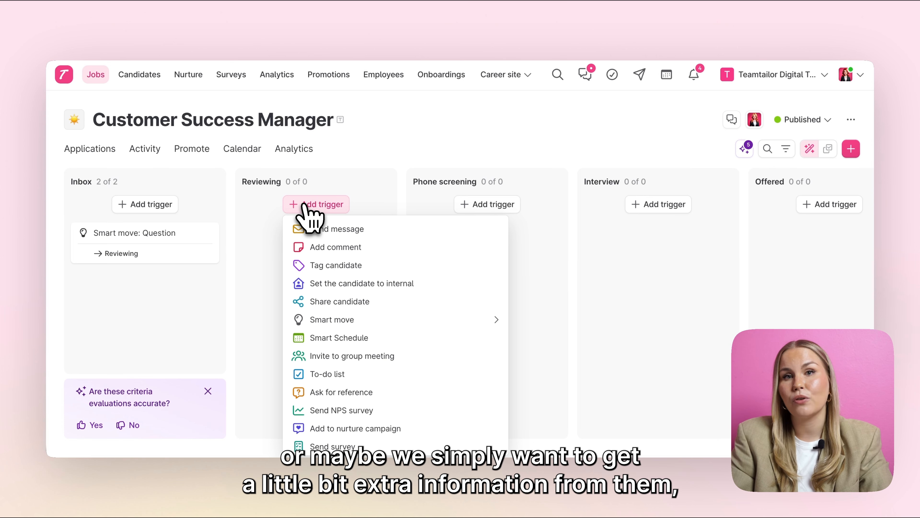
pyautogui.click(311, 232)
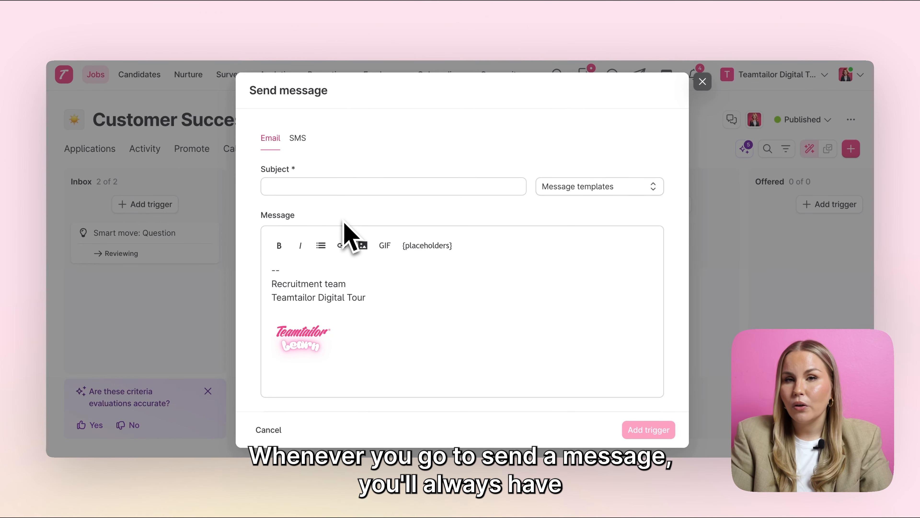
pyautogui.click(594, 192)
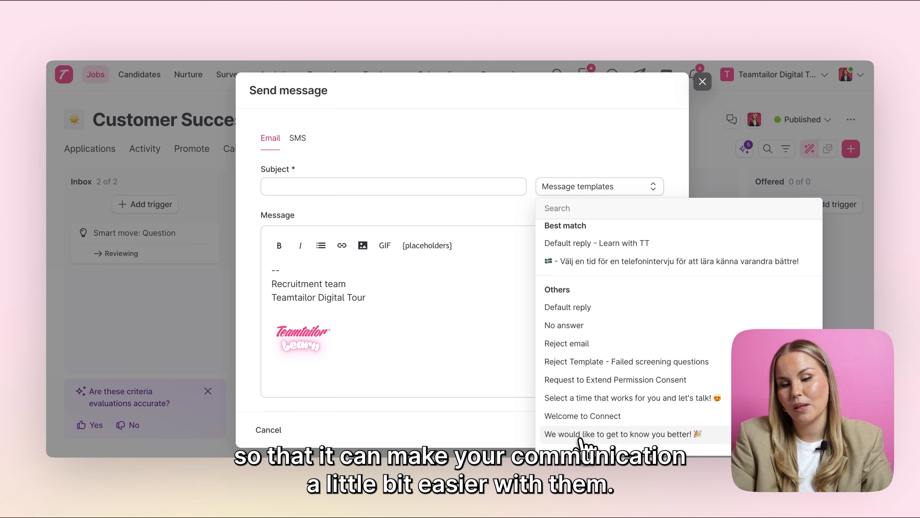
pyautogui.click(581, 435)
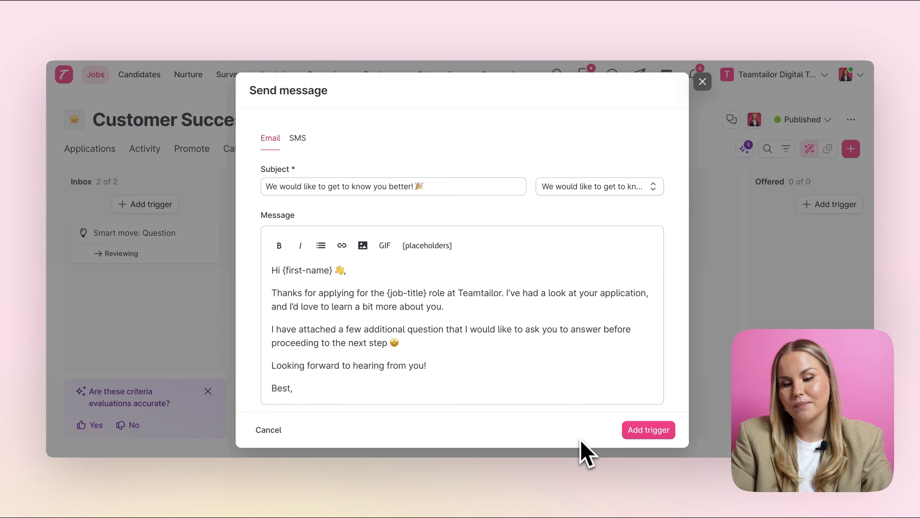
pyautogui.click(649, 431)
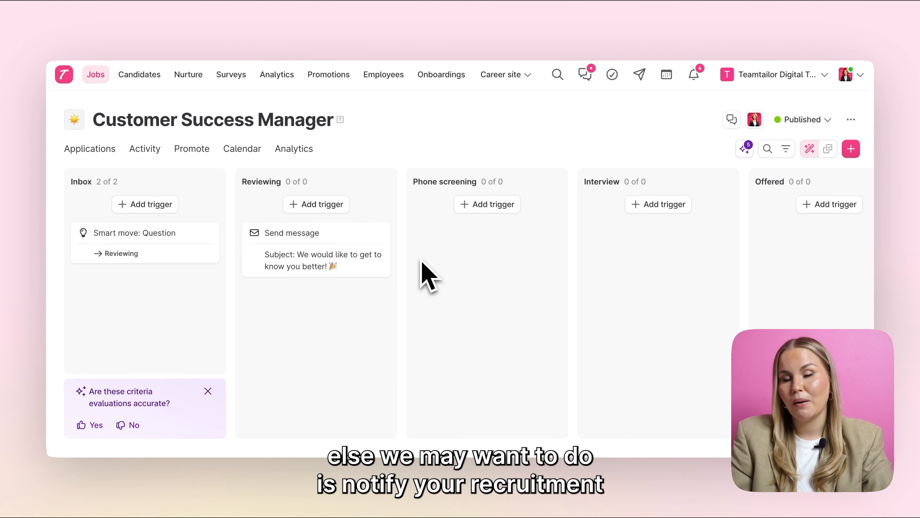
# Step: Add a comment trigger to the Phone screening stage that tags the recruiter with 'get ready for interviews!'
pyautogui.click(499, 210)
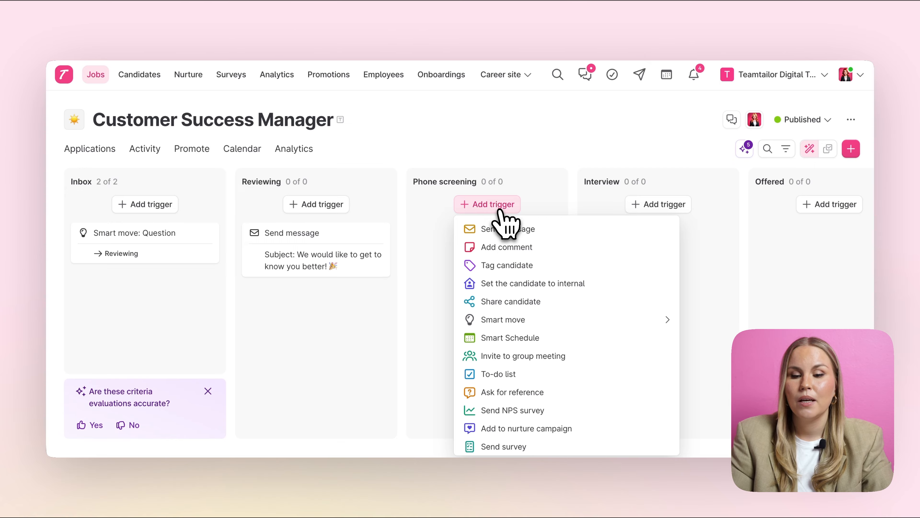
pyautogui.click(496, 251)
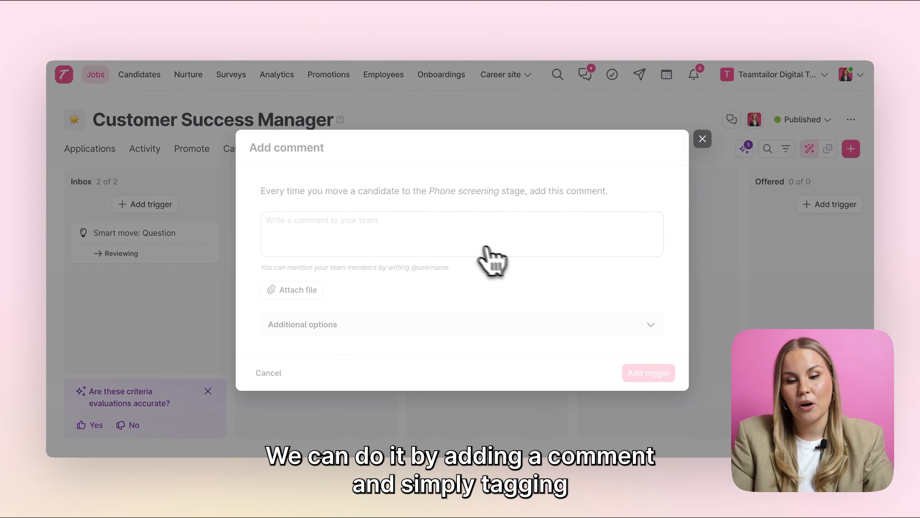
pyautogui.write('@')
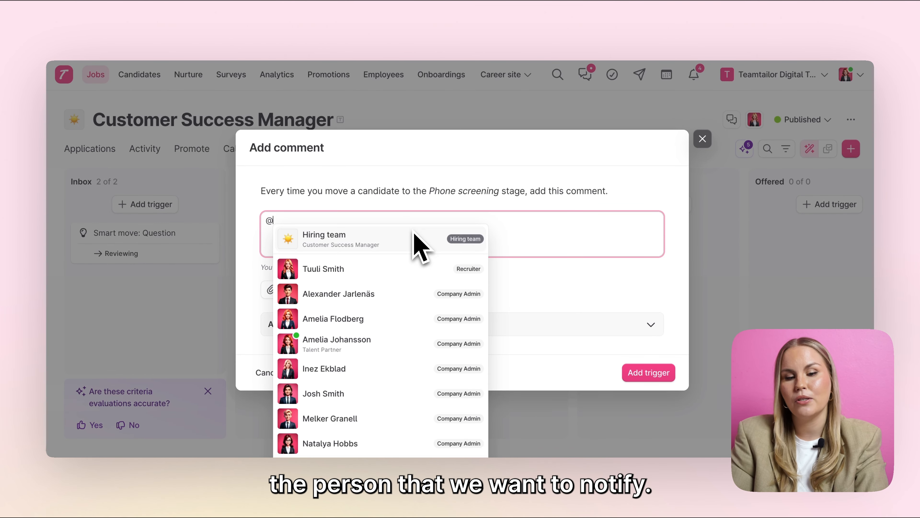
pyautogui.click(390, 270)
pyautogui.write('get ready for interviews!')
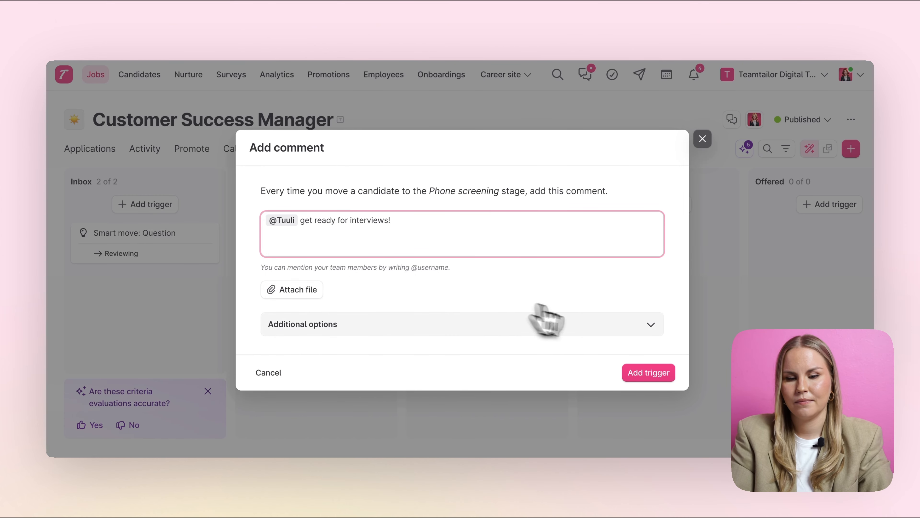
pyautogui.click(651, 373)
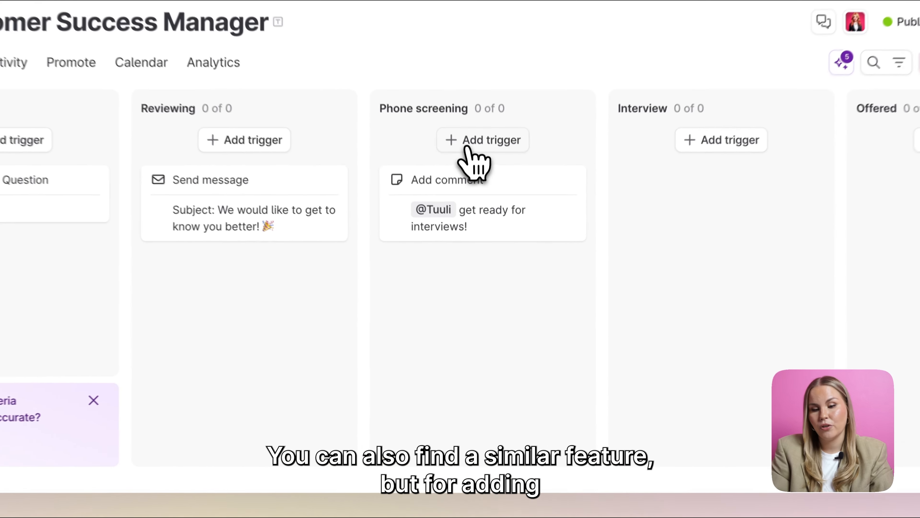
# Step: Add a To-do list trigger to Phone screening: 'Invite candidates for interviews', due in 4 days, assigned to a team member
pyautogui.click(478, 204)
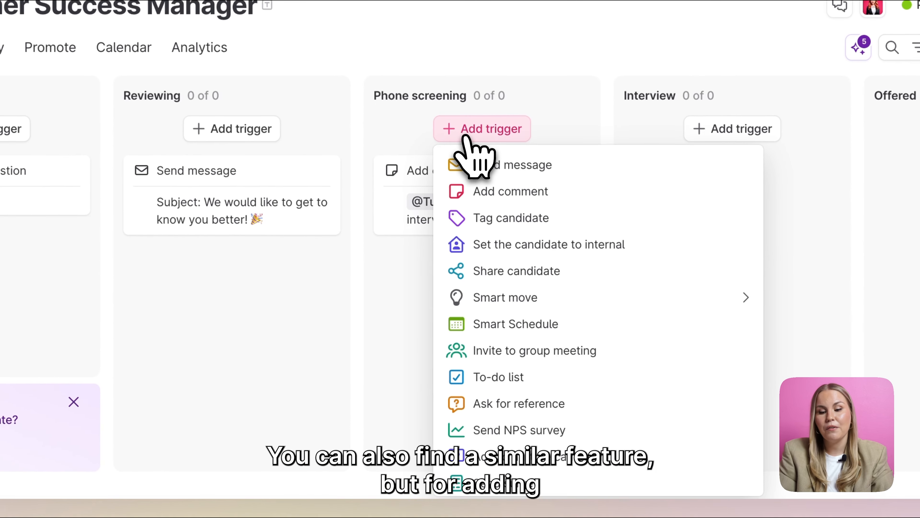
pyautogui.click(487, 376)
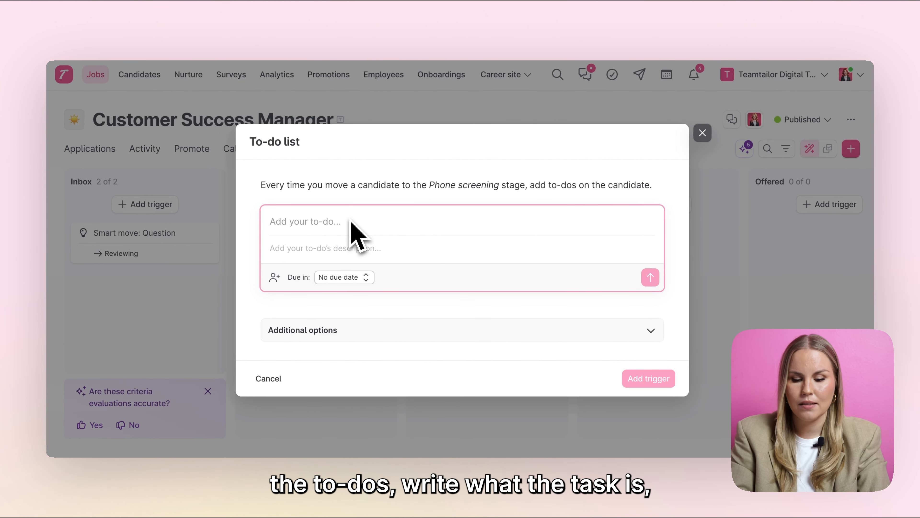
pyautogui.write('Invite candidates for interviews')
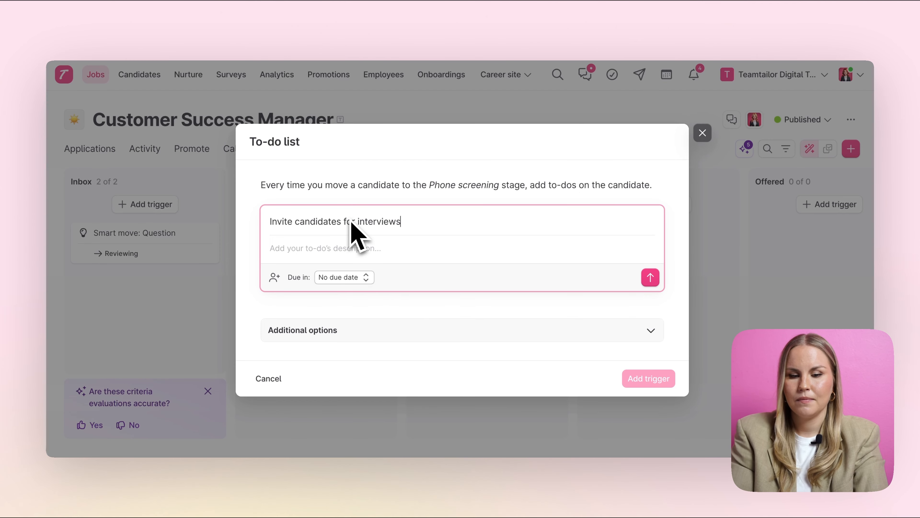
pyautogui.click(323, 279)
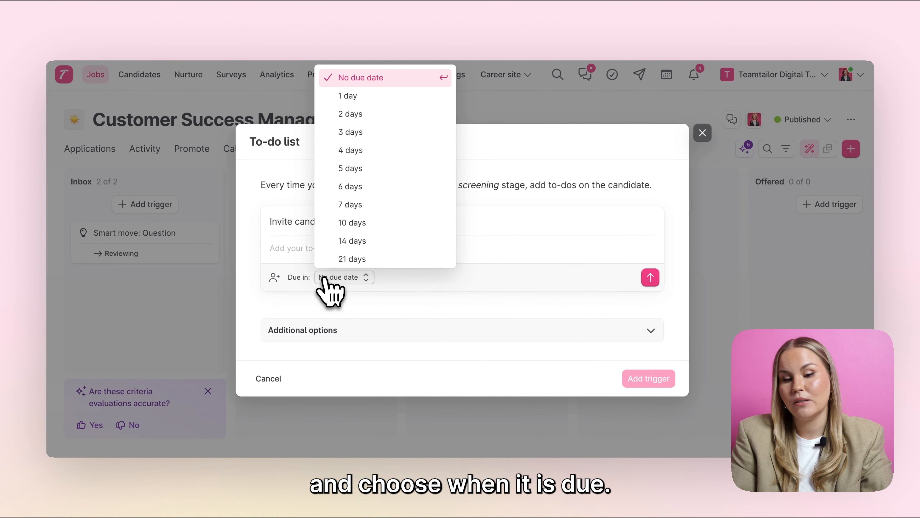
pyautogui.click(351, 150)
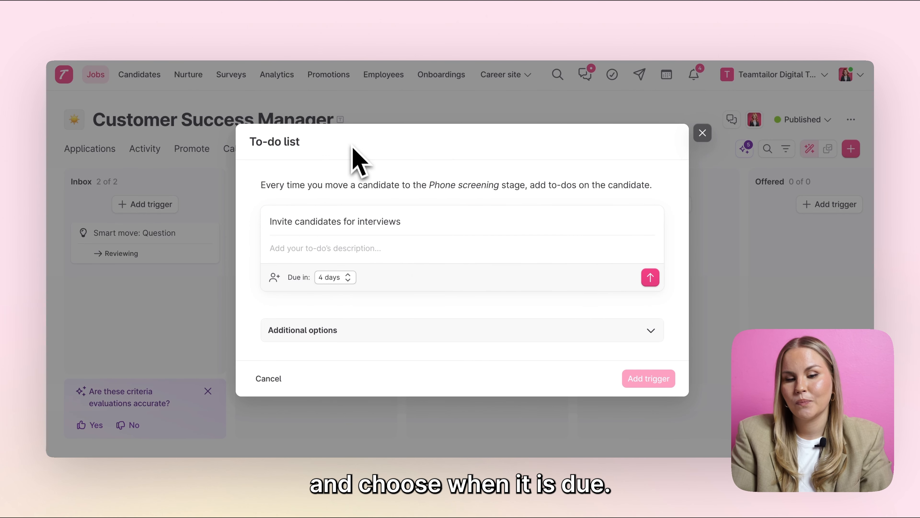
pyautogui.click(274, 278)
pyautogui.click(318, 208)
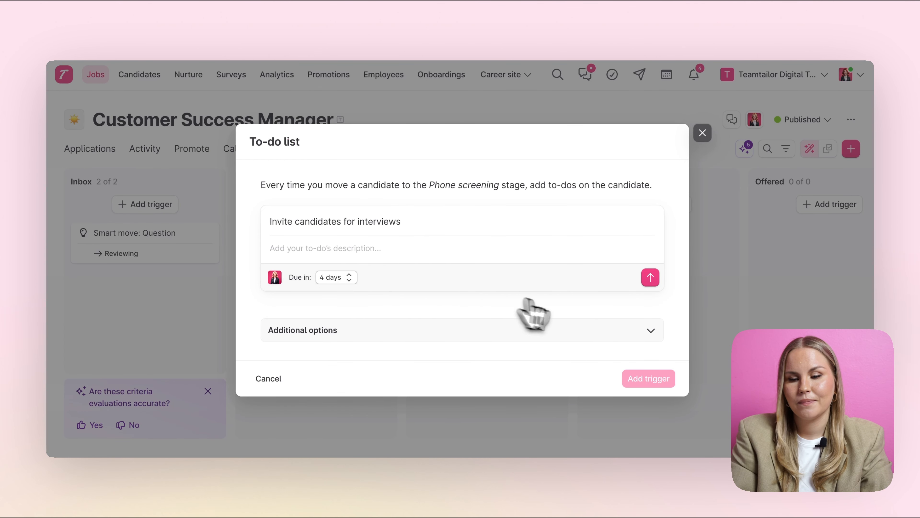
pyautogui.click(650, 279)
pyautogui.click(651, 400)
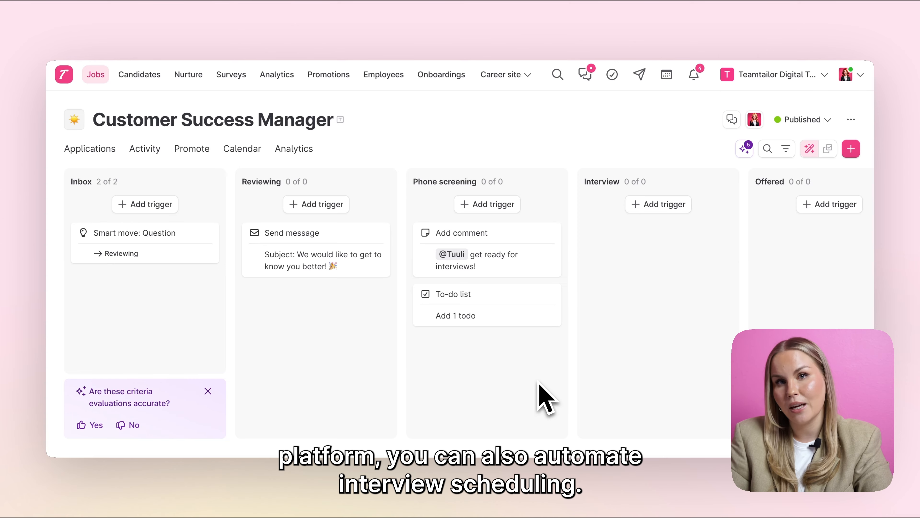
# Step: Open the trigger list for the Offered stage and scroll through the available triggers, closing it without adding one
pyautogui.click(652, 206)
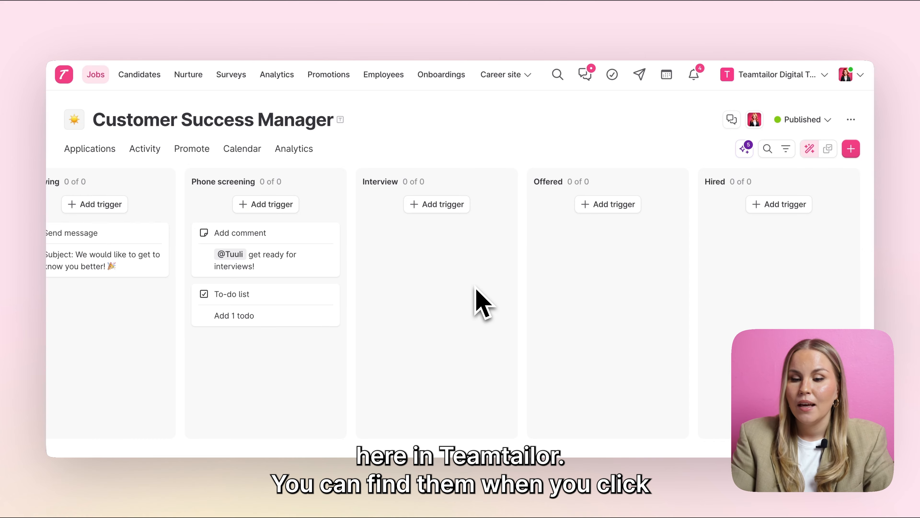
pyautogui.click(580, 204)
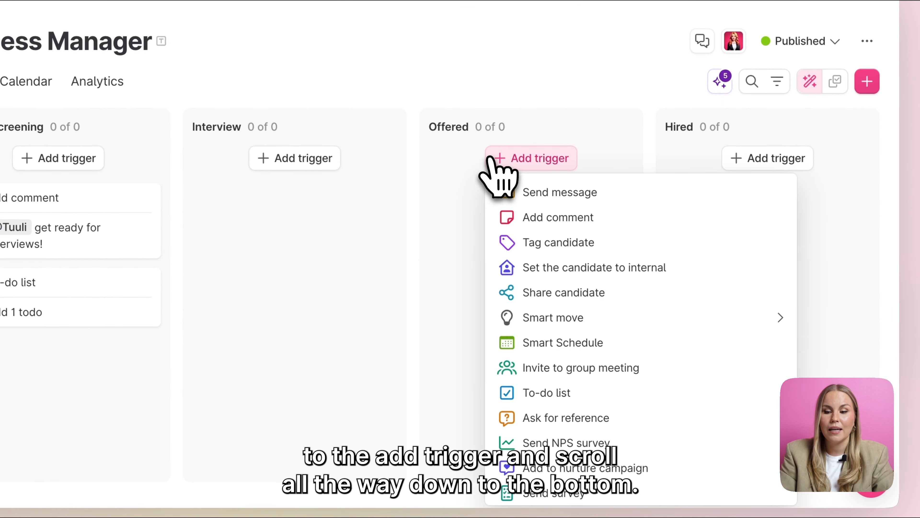
pyautogui.scroll(-6, 529, 359)
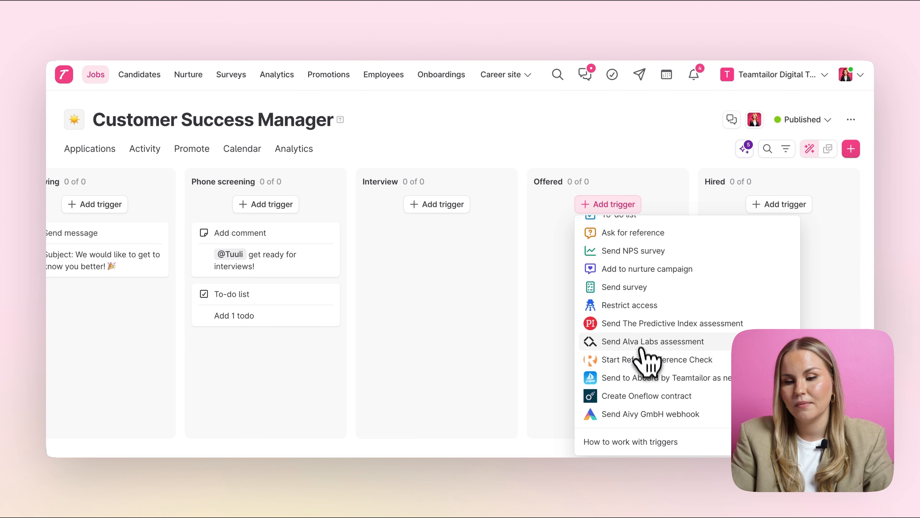
pyautogui.click(634, 207)
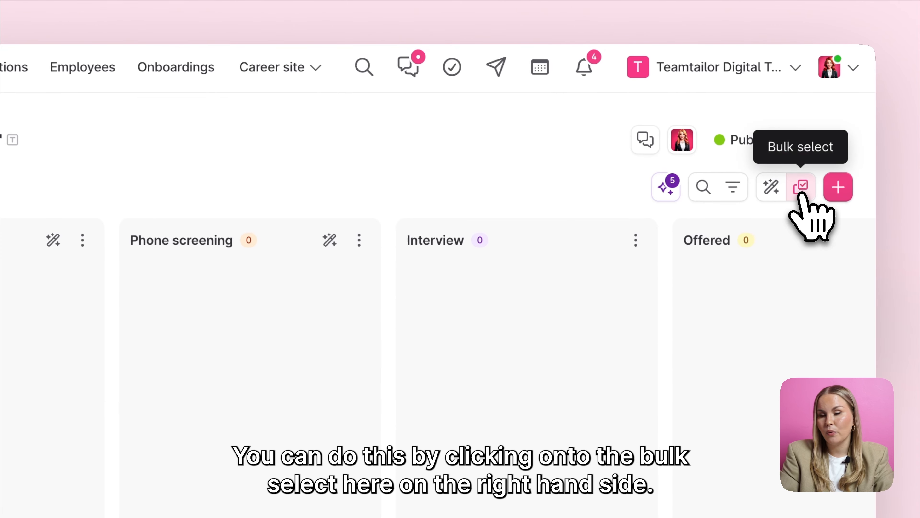
# Step: Bulk-select both Inbox candidates, compare them side by side, and expand their candidate information
pyautogui.click(802, 187)
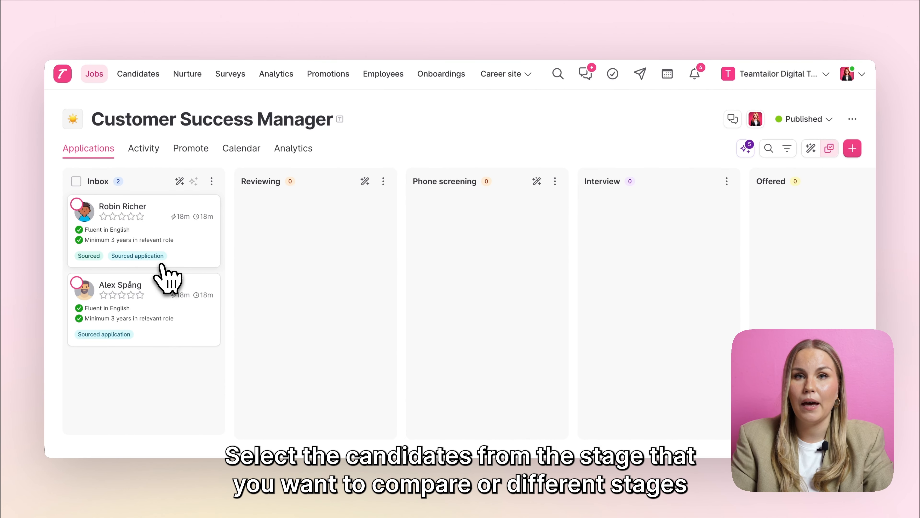
pyautogui.click(95, 250)
pyautogui.click(119, 293)
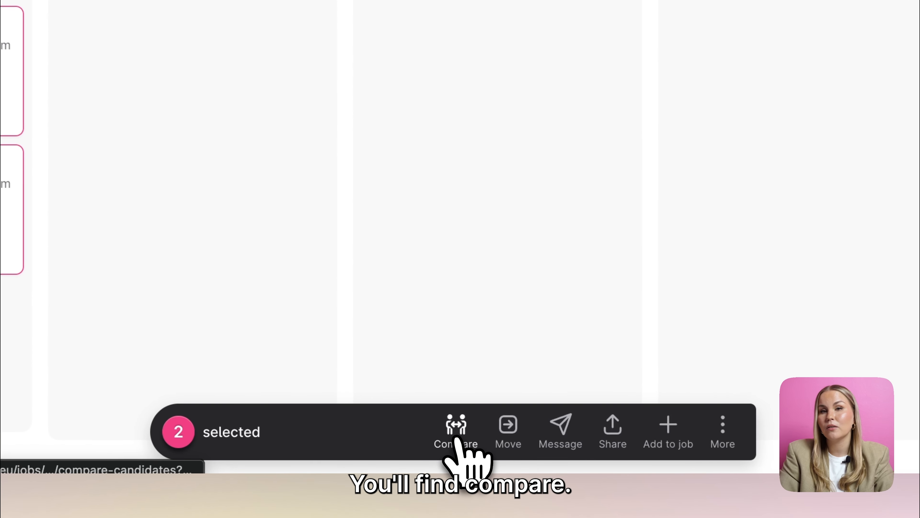
pyautogui.click(464, 432)
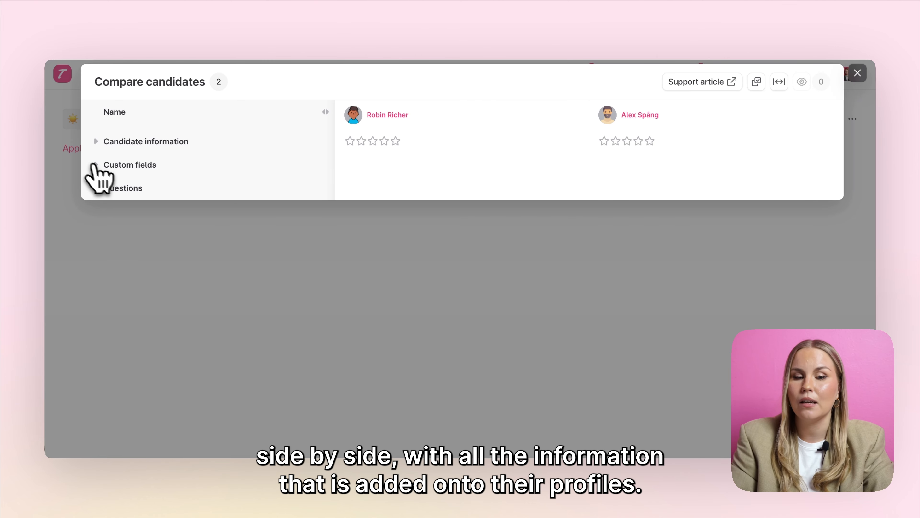
pyautogui.click(96, 141)
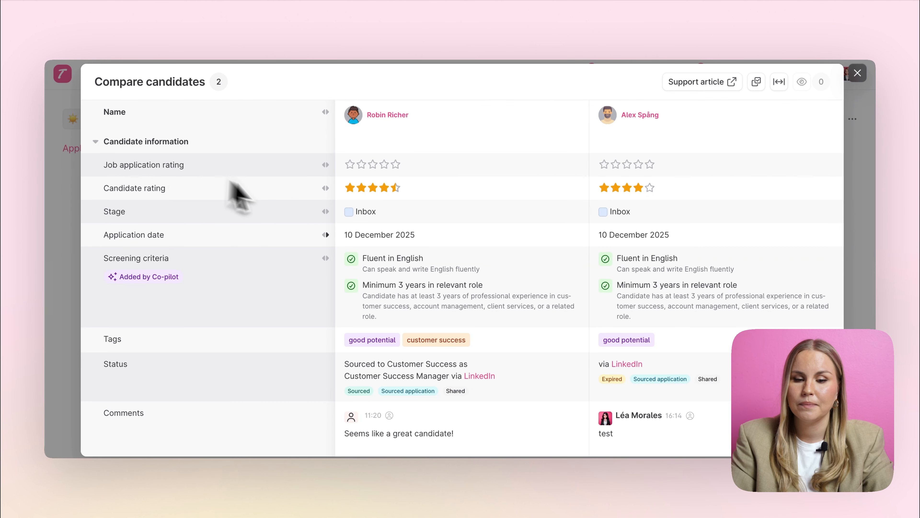